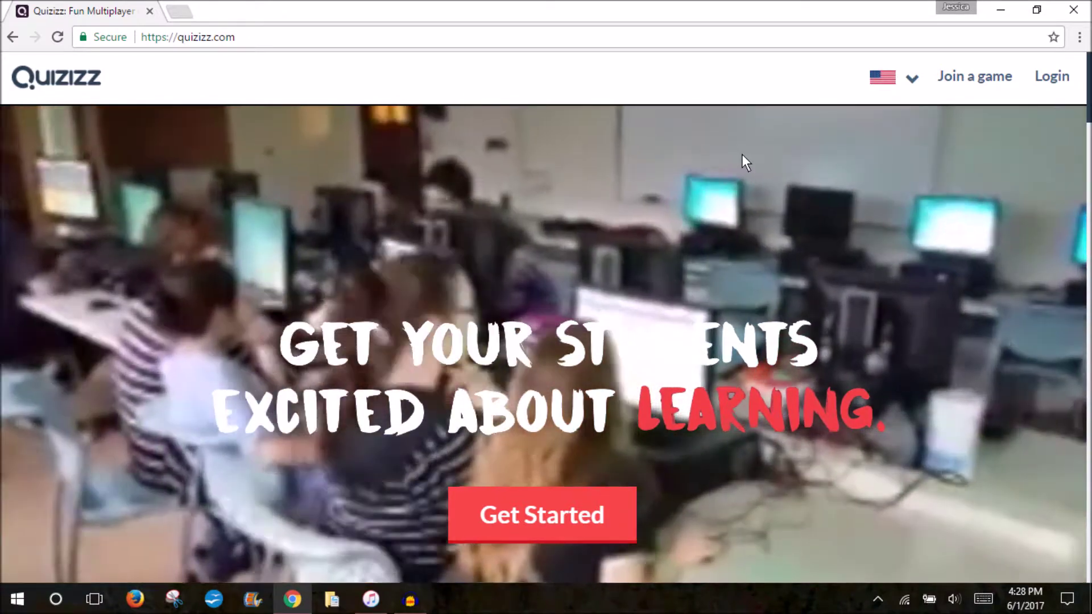
Step: Log in to the Quizizz teacher account to reach the public quiz dashboard
left_click(1035, 83)
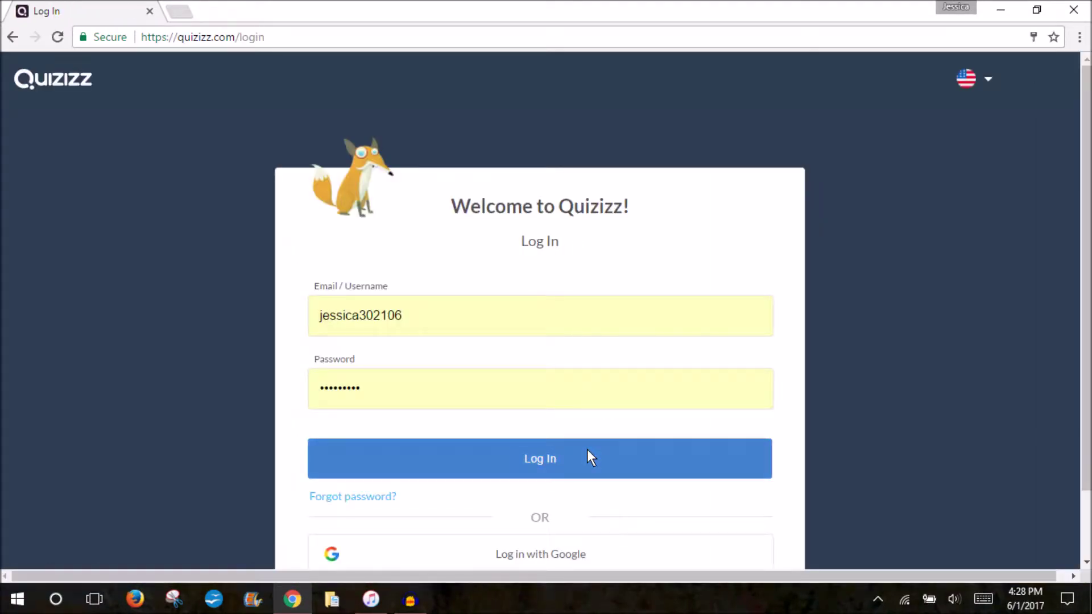
left_click(587, 450)
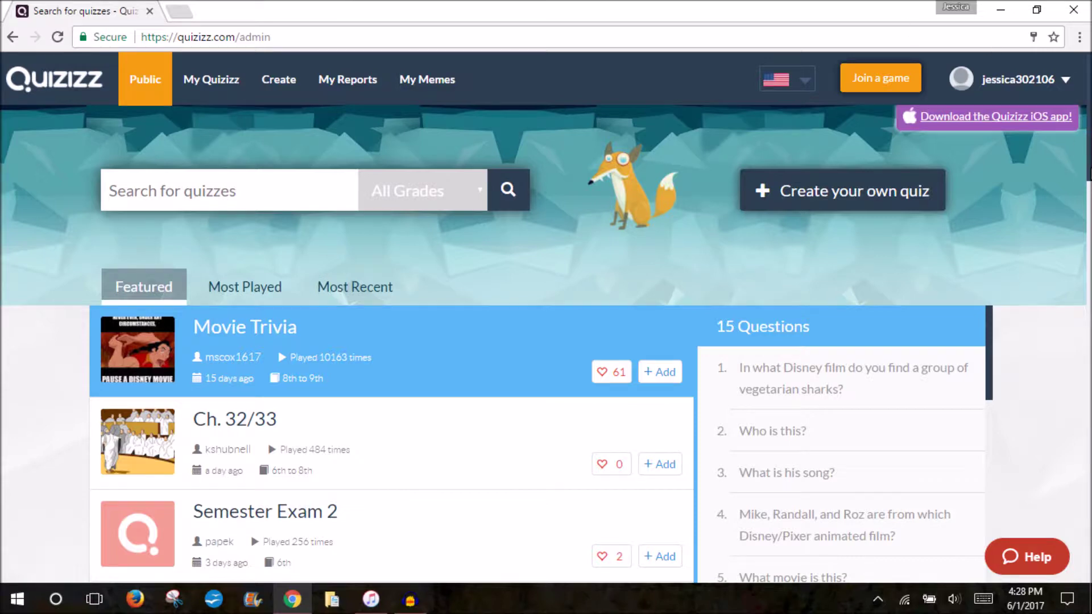
scroll(392, 342, "down", 8)
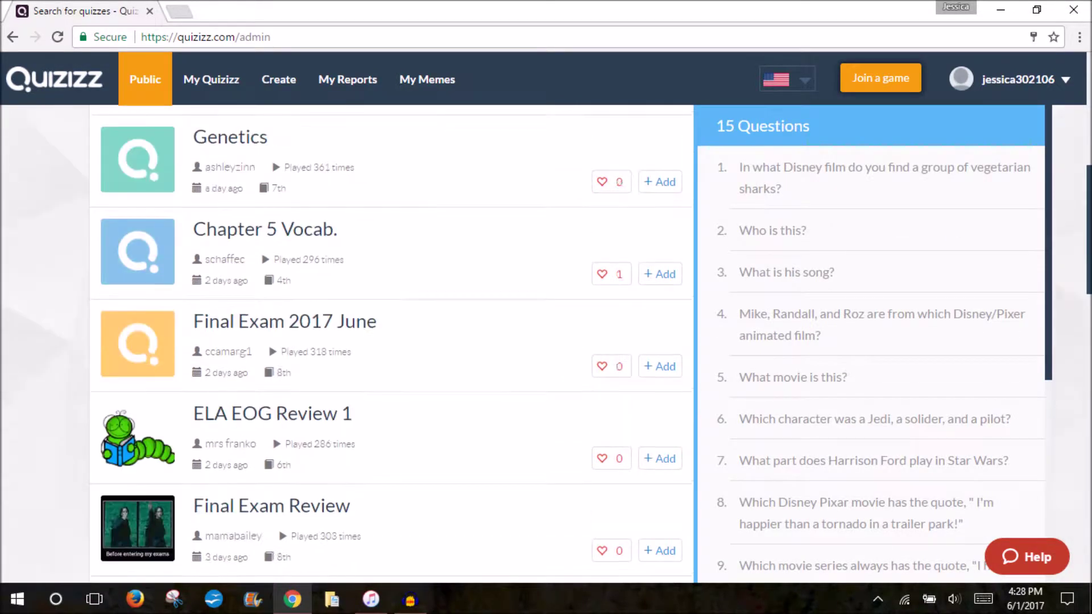
scroll(393, 341, "down", 9)
scroll(392, 341, "down", 3)
scroll(393, 341, "up", 15)
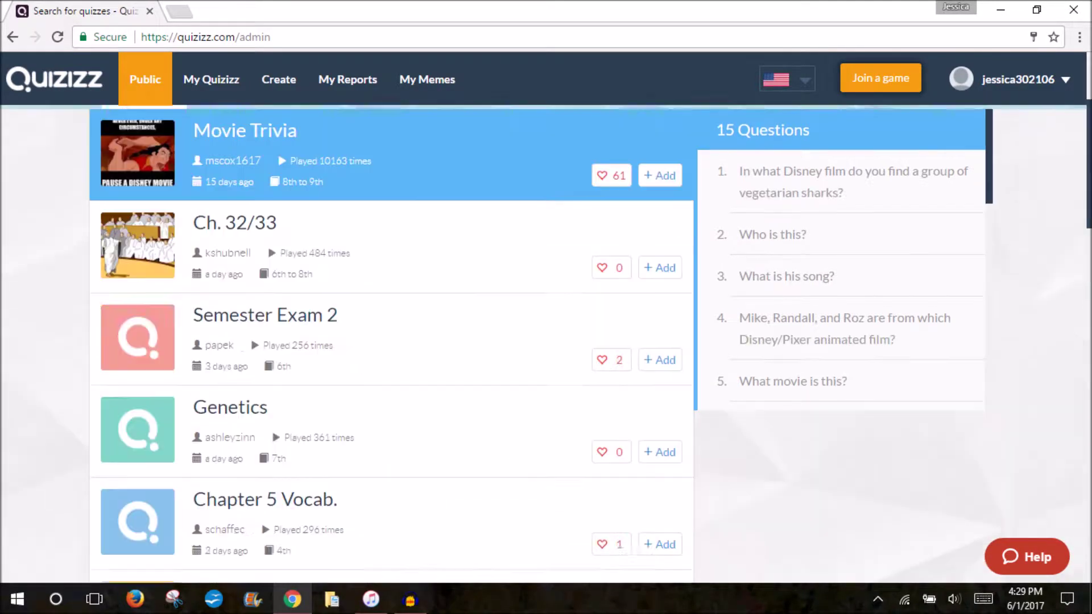
scroll(222, 226, "up", 4)
left_click(182, 196)
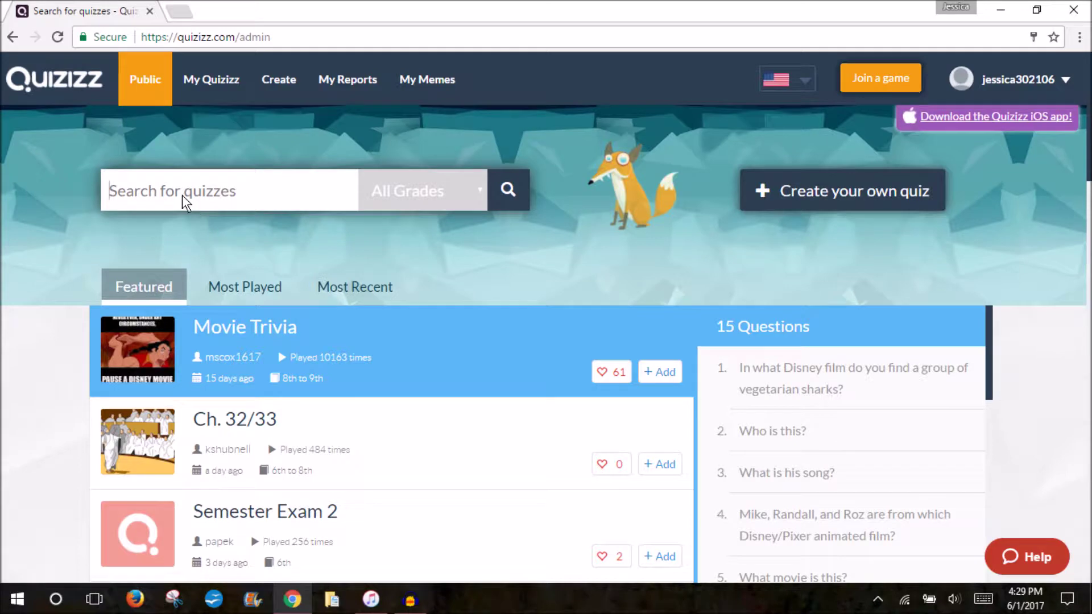
left_click(420, 197)
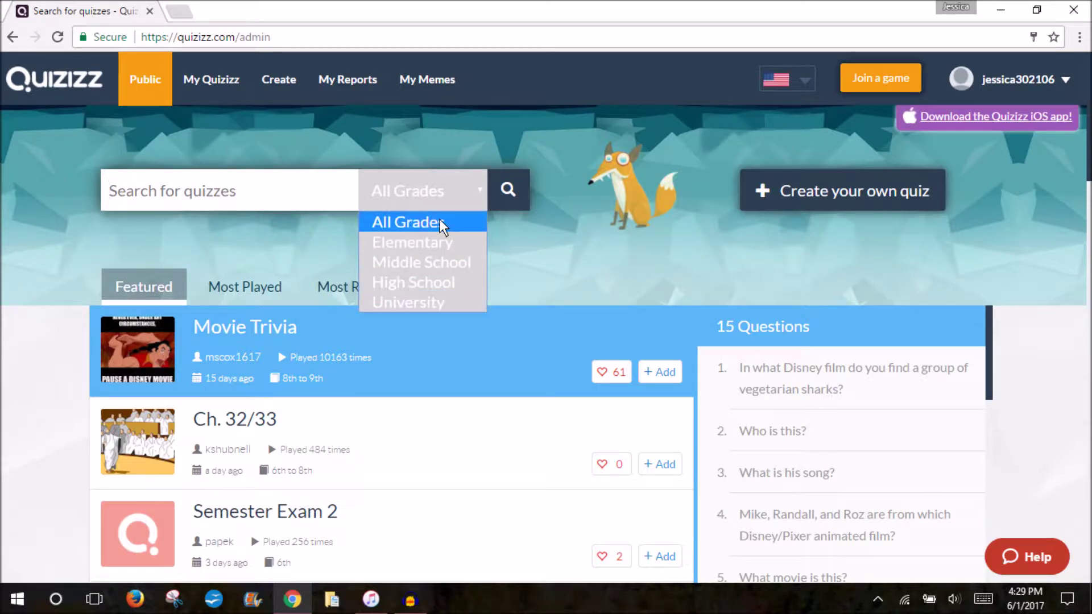
left_click(521, 232)
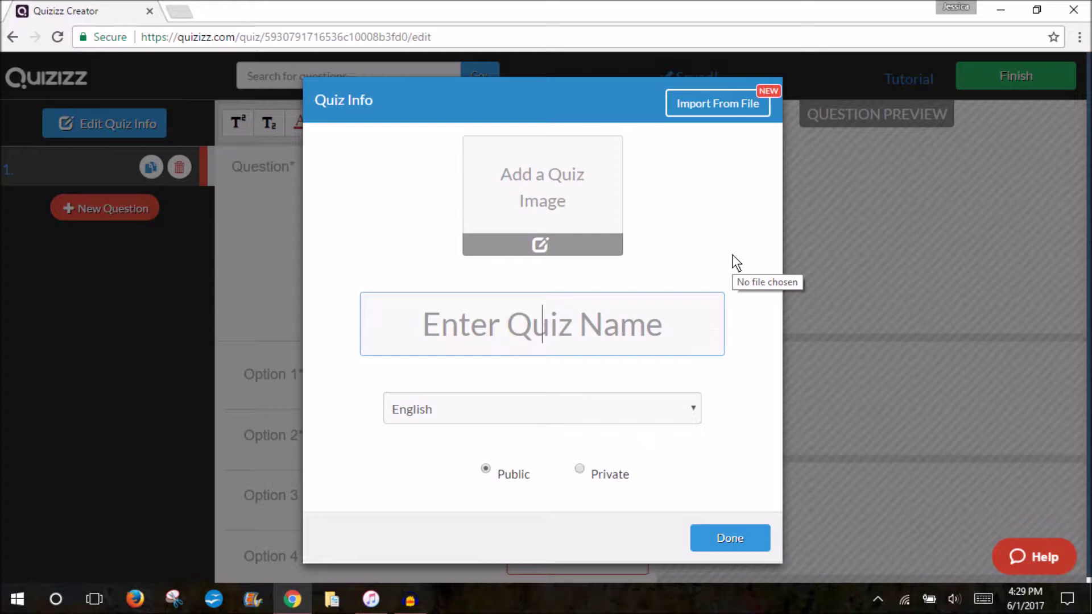
Step: Enter the quiz title, make the quiz private, and use the Quiz picture as its cover
type("Jess")
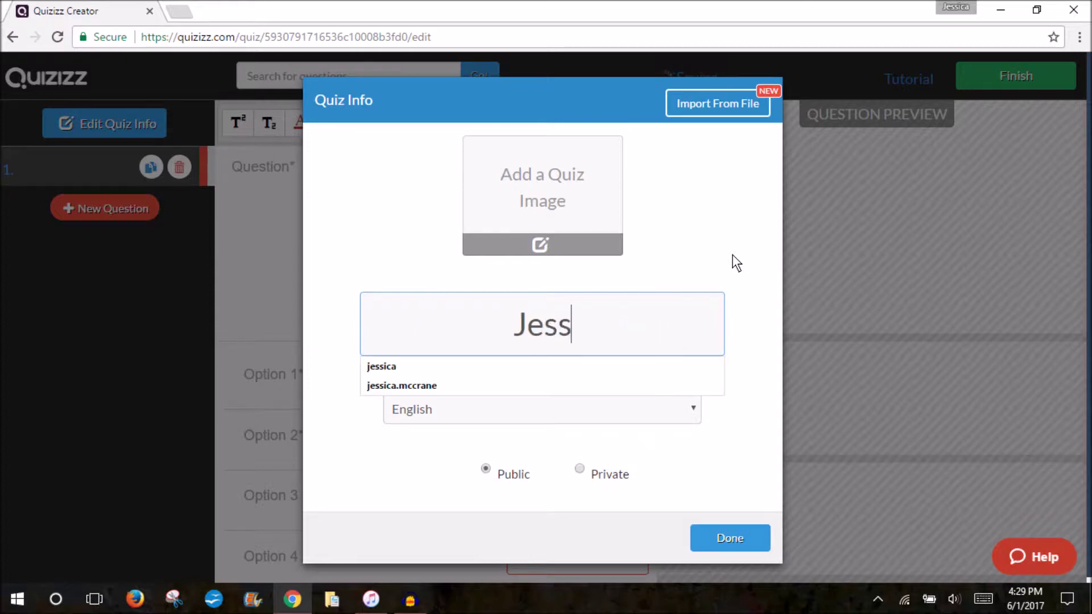
type("'s Quiz")
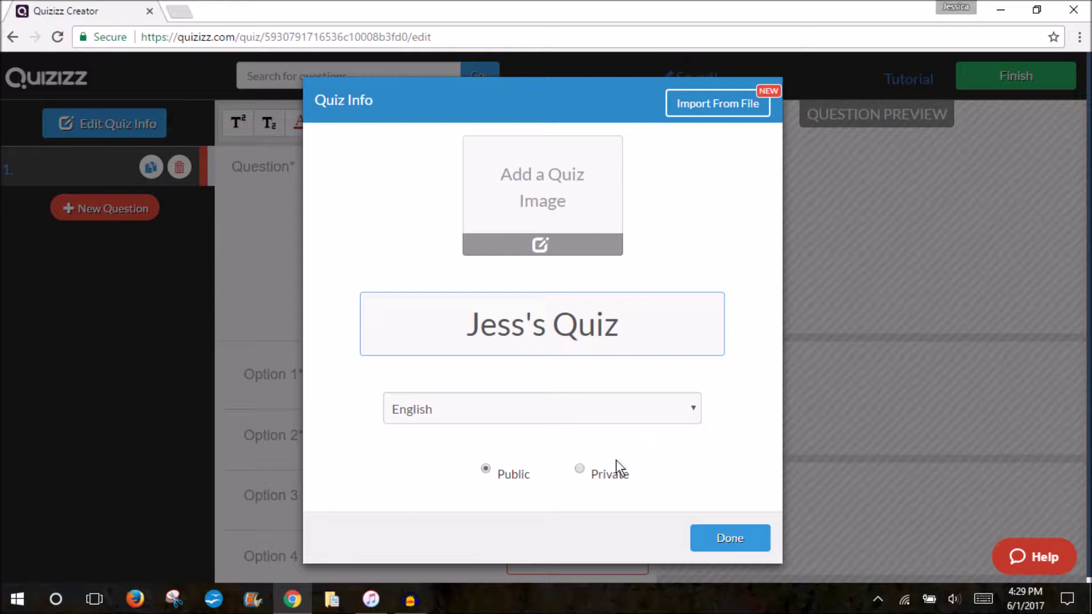
left_click(581, 470)
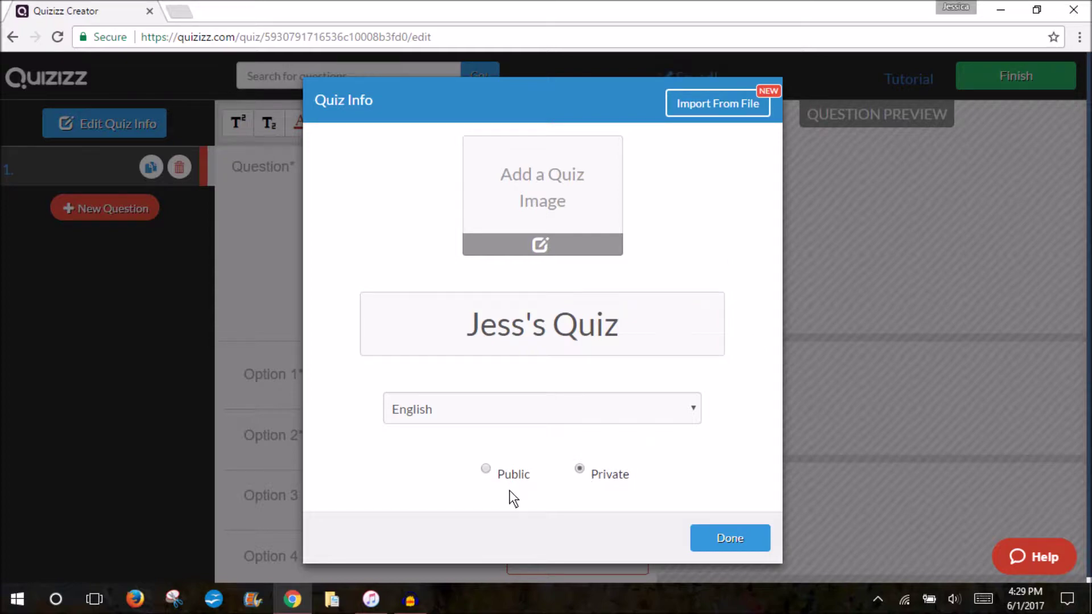
left_click(555, 221)
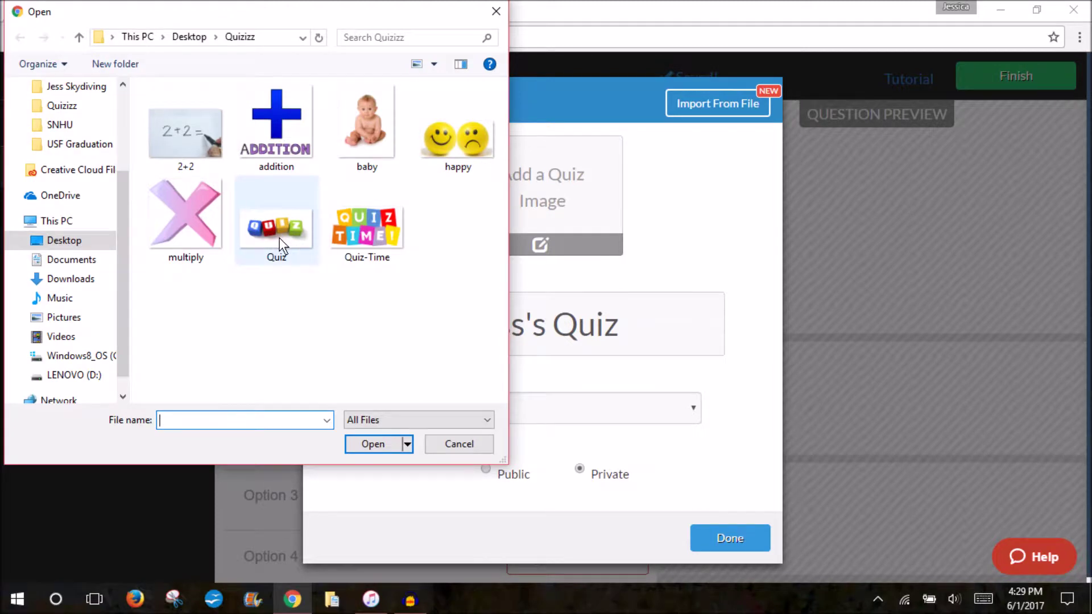
double_click(279, 238)
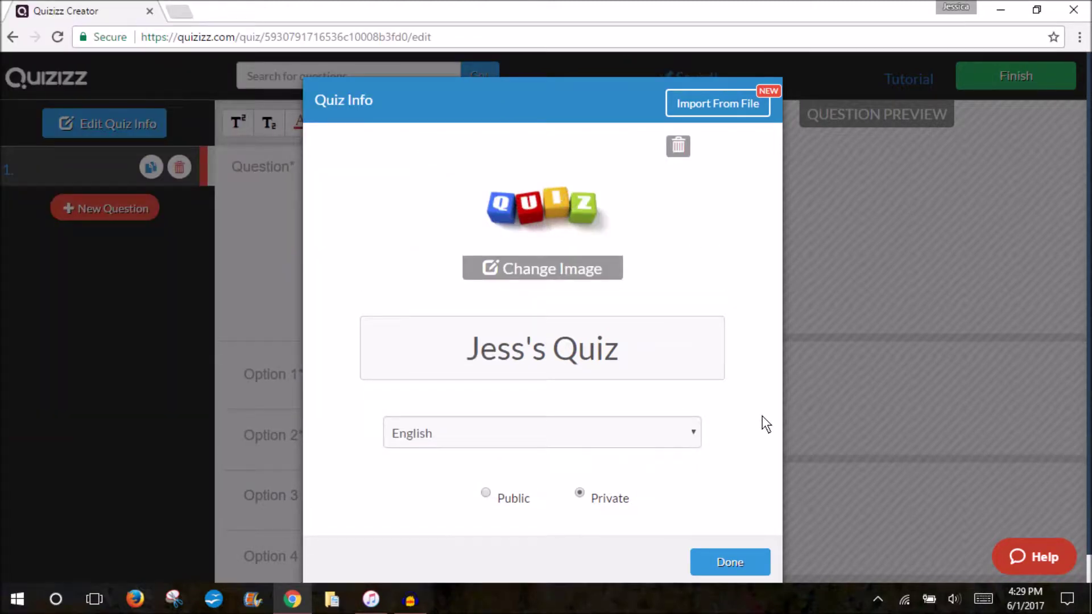
left_click(733, 566)
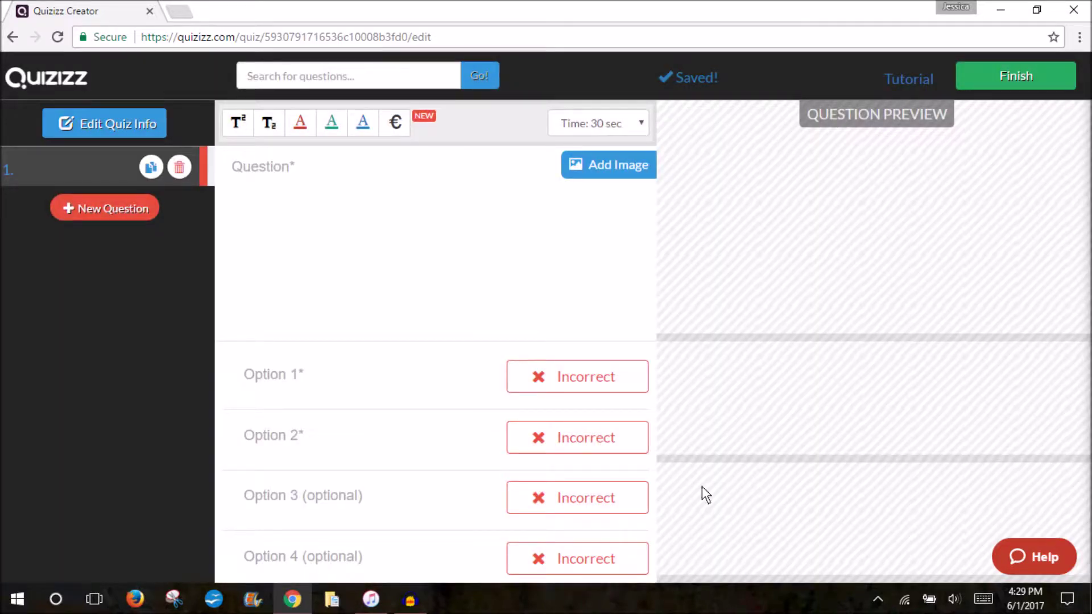
Step: Keep the 30-second time limit and write the question 'What is the opposite of happy?'
left_click(585, 125)
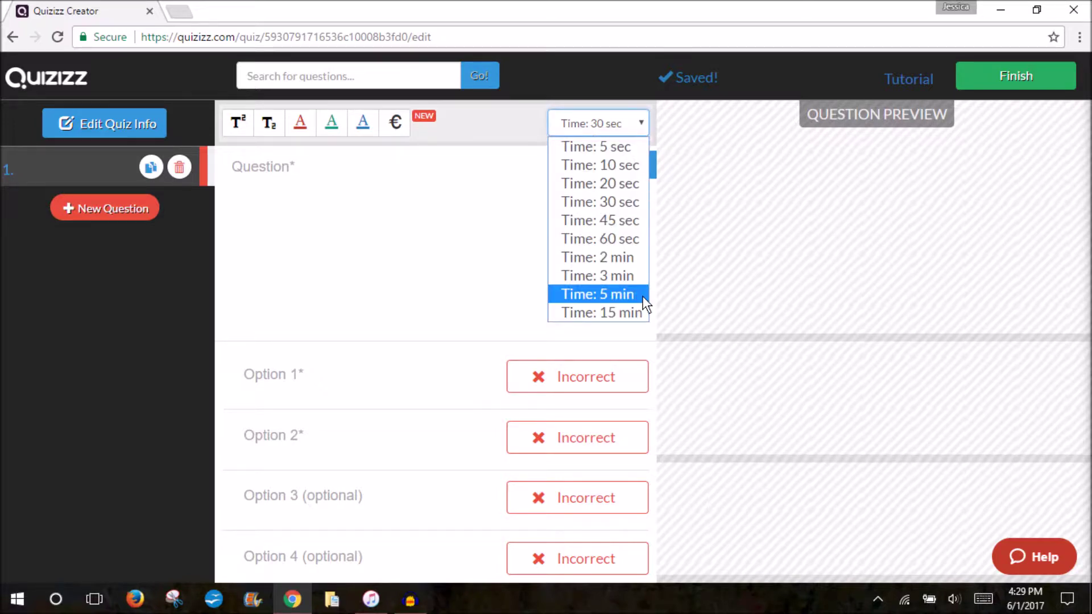
left_click(633, 199)
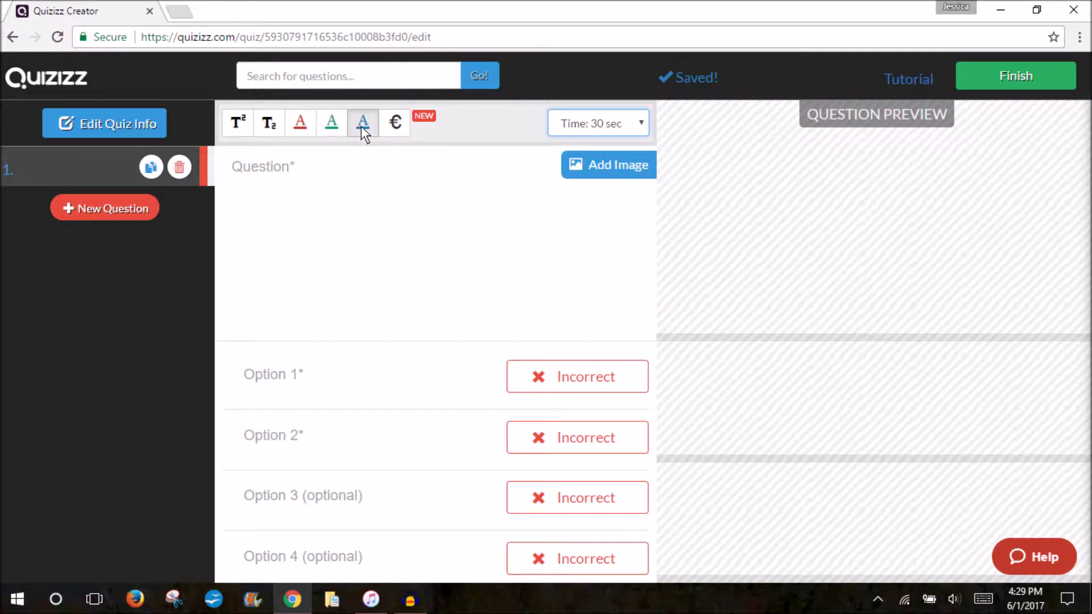
left_click(344, 160)
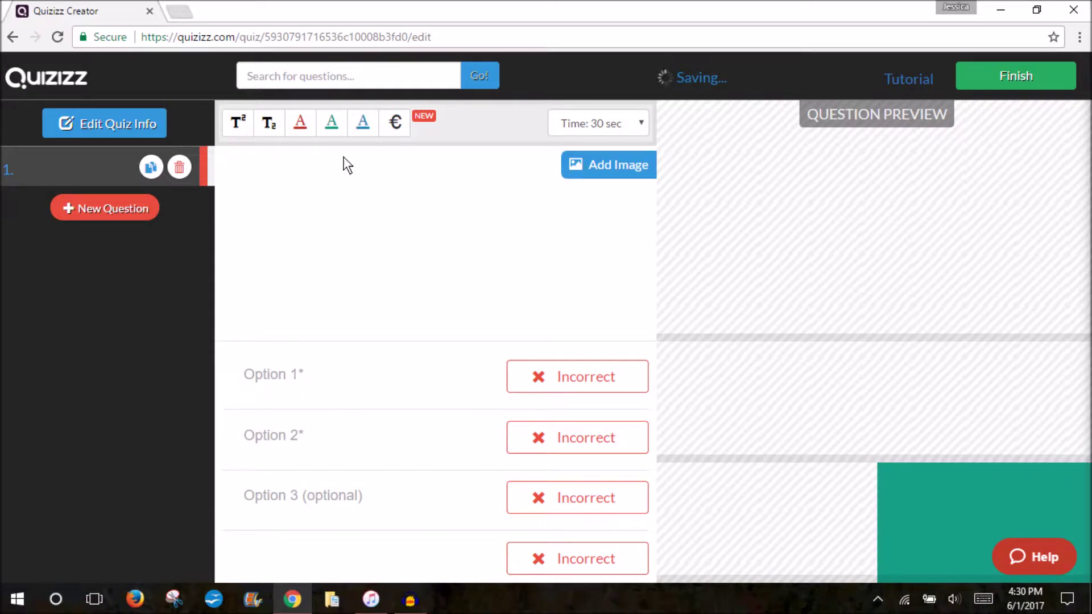
type("What is the opp")
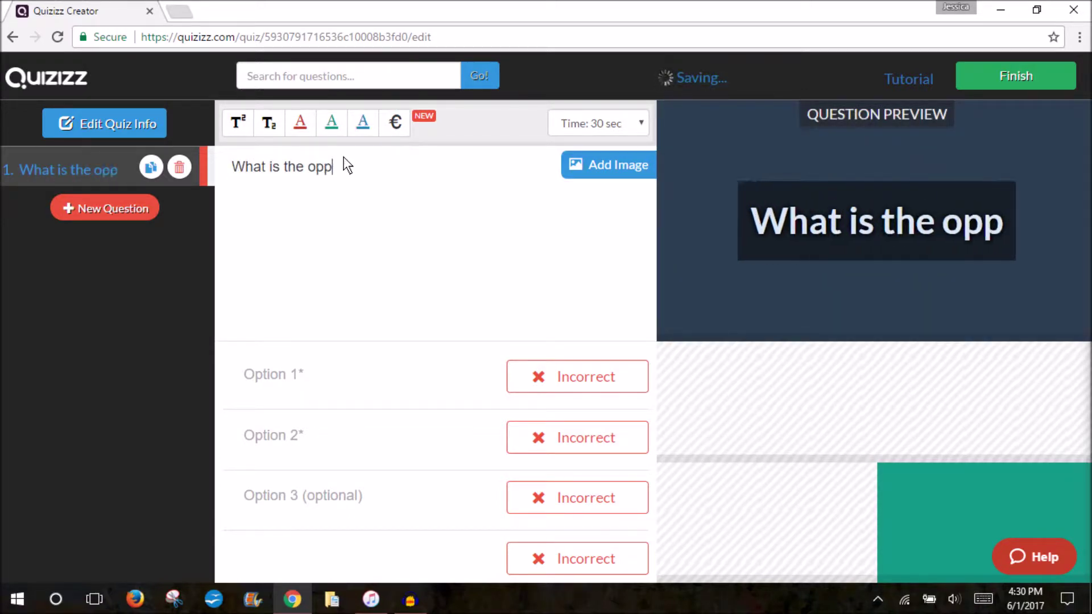
type("osite of happy?")
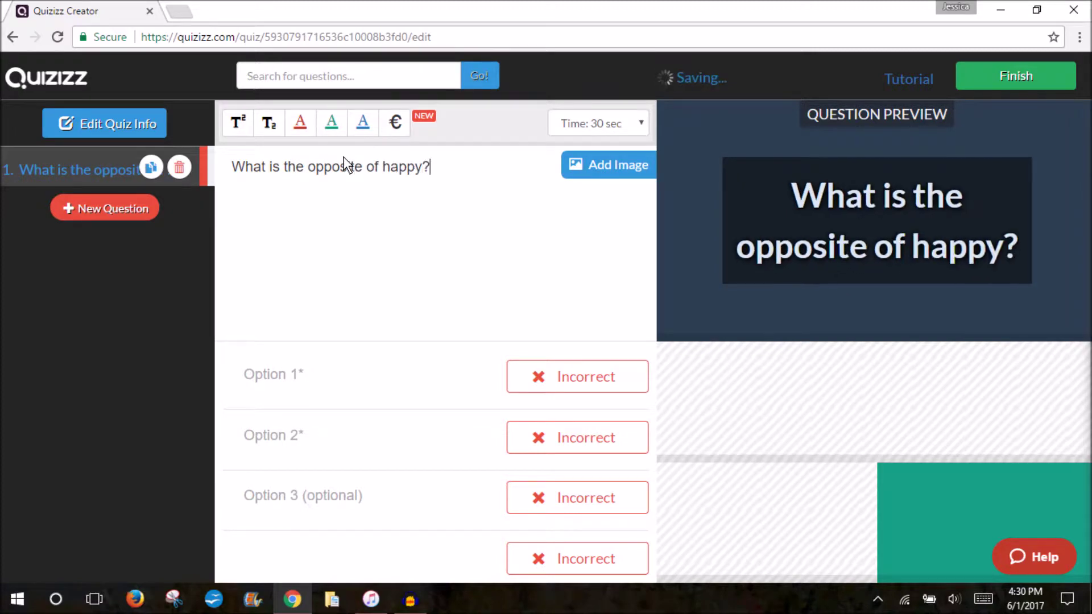
Step: Enter Sad as answer 2, marked correct, and Joyful as answer 1
left_click(268, 438)
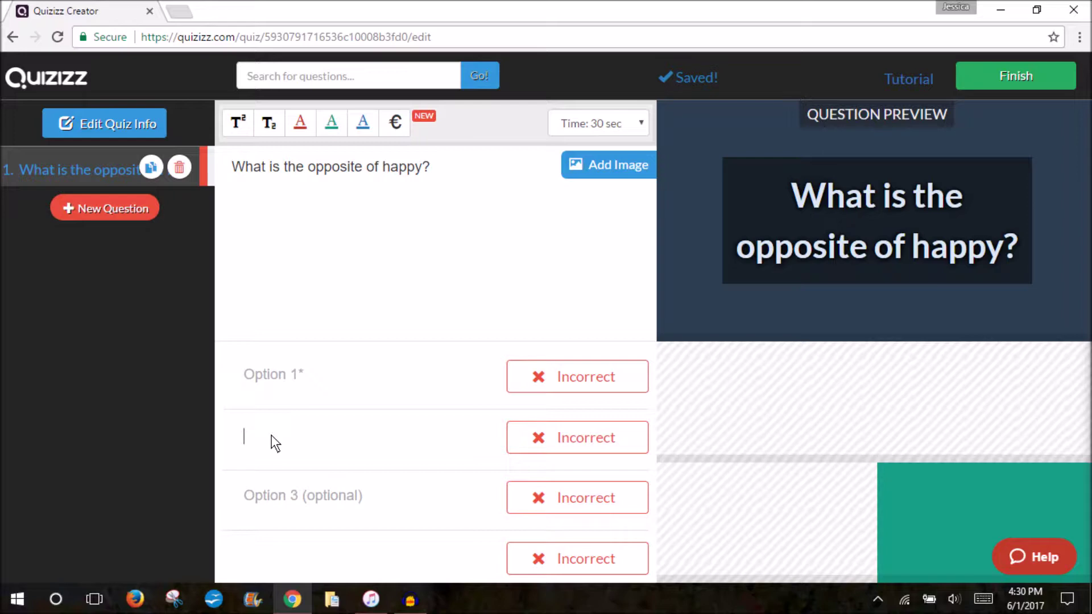
type("Sad")
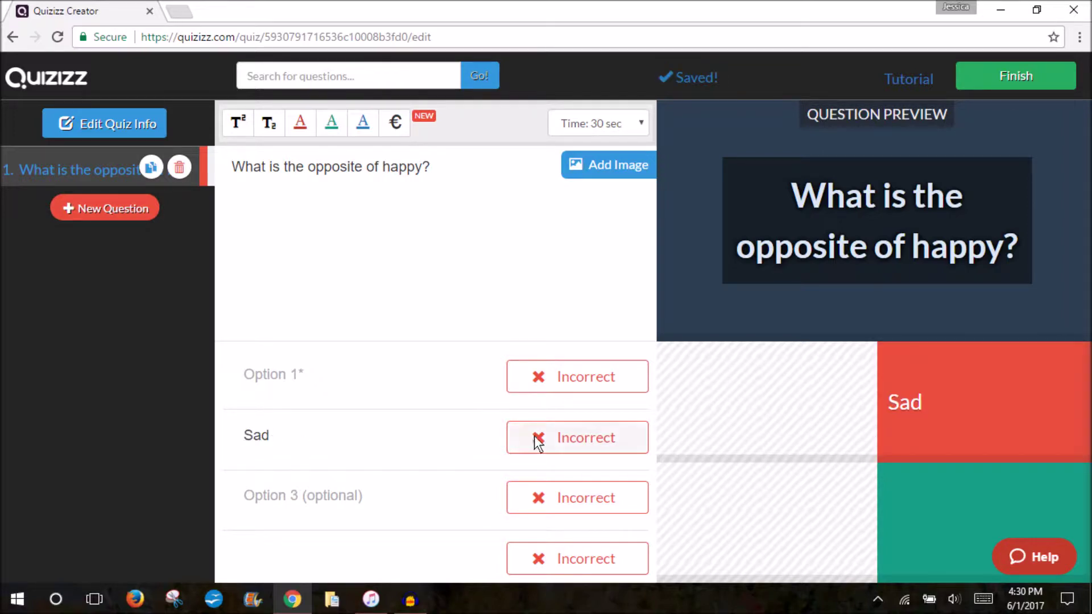
left_click(536, 439)
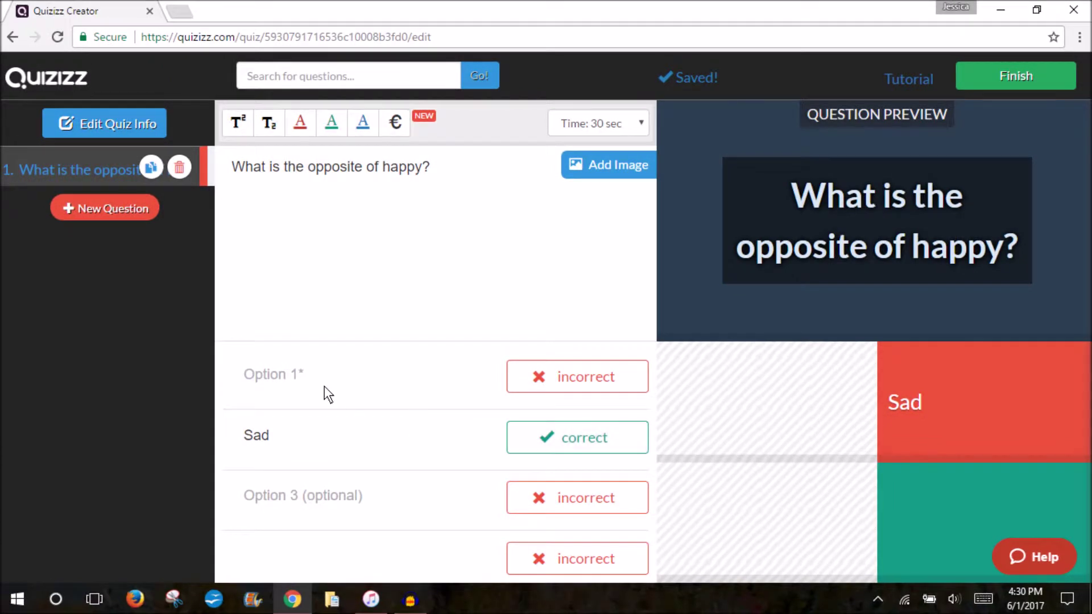
left_click(322, 388)
type("Joyf")
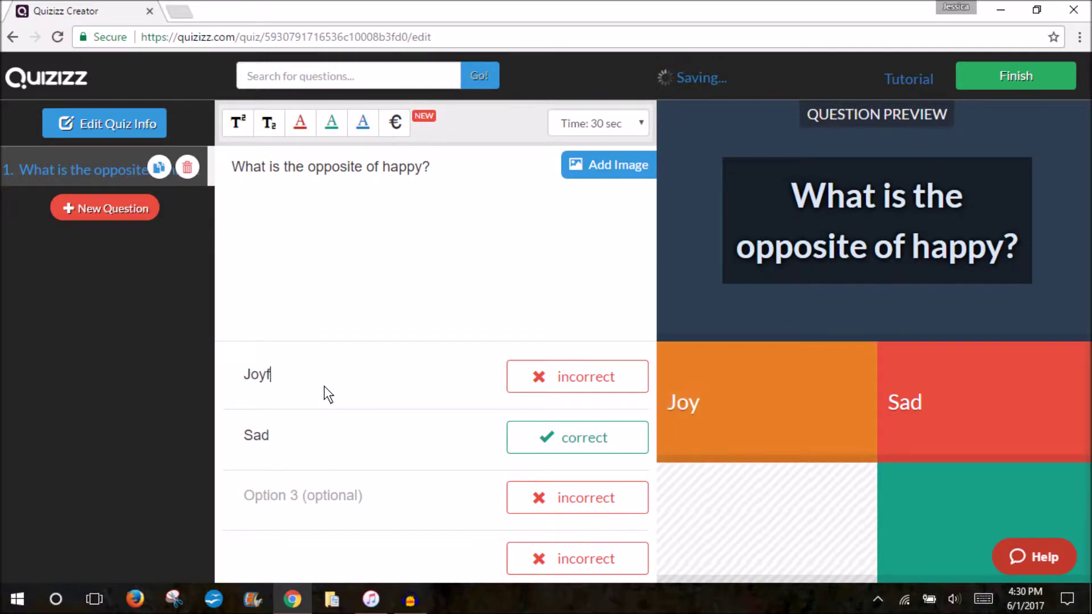
type("ul")
Step: Fill in Cheerful and Pleased as the third and fourth answers
left_click(286, 504)
type("C")
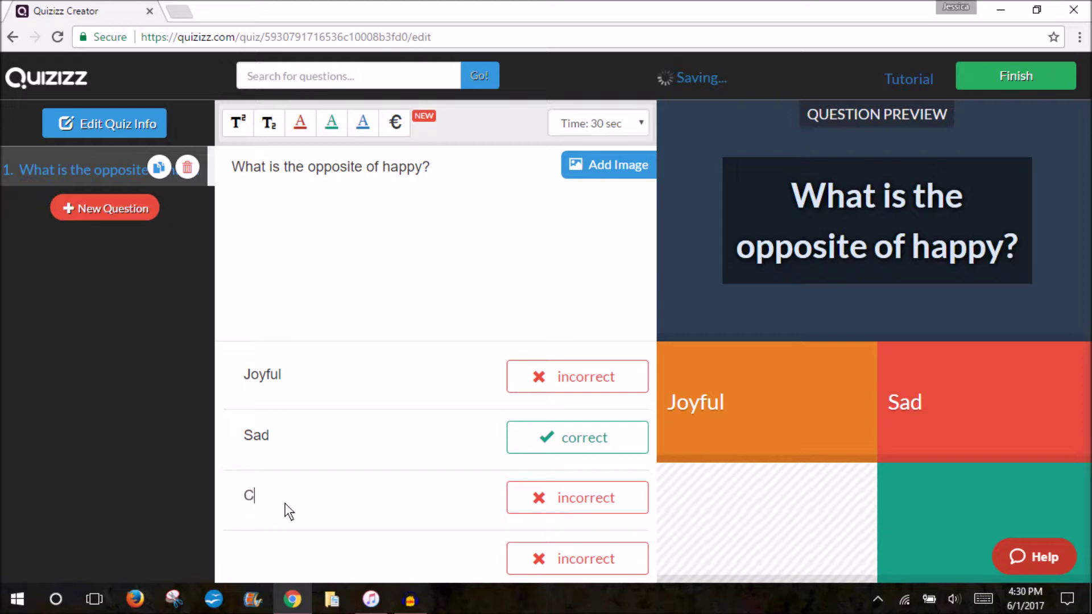
type("heerful")
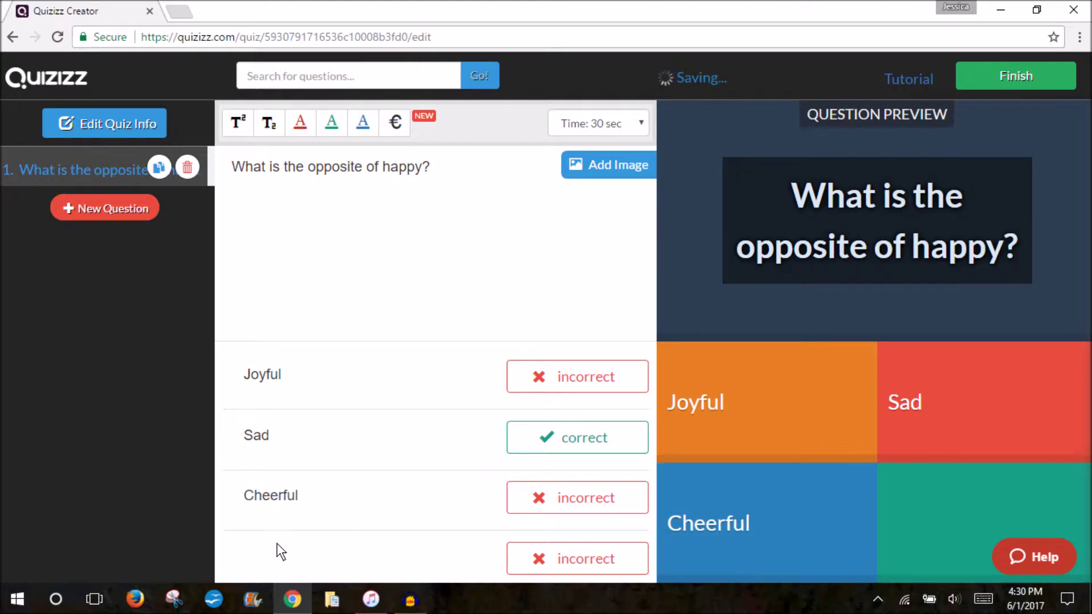
left_click(279, 558)
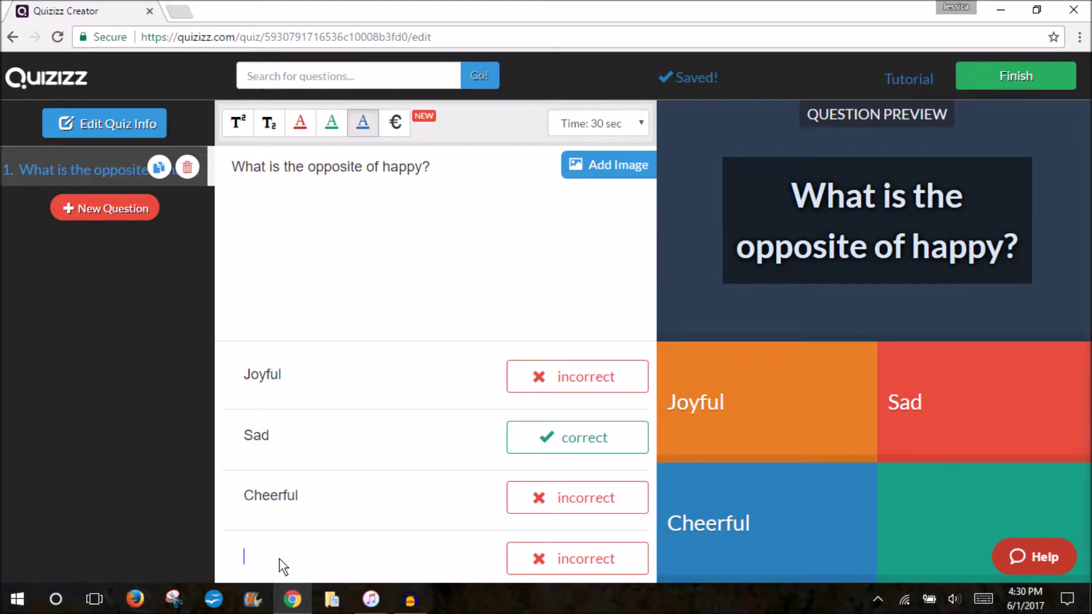
type("Pleased")
key("BackSpace")
key("BackSpace")
key("BackSpace")
key("BackSpace")
key("BackSpace")
key("BackSpace")
key("BackSpace")
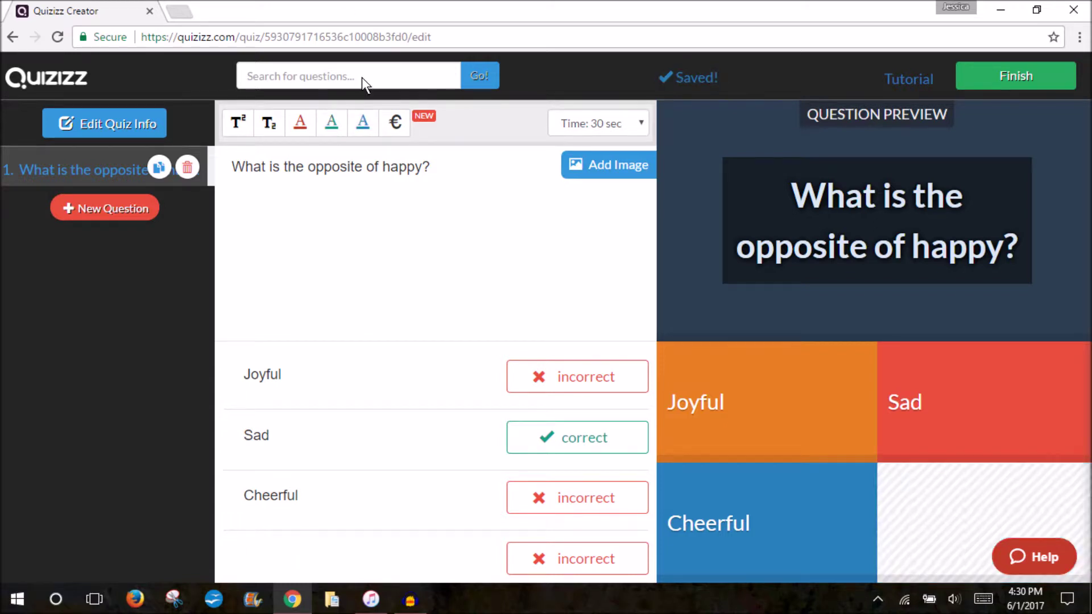
type("Ple")
key("BackSpace")
key("BackSpace")
key("BackSpace")
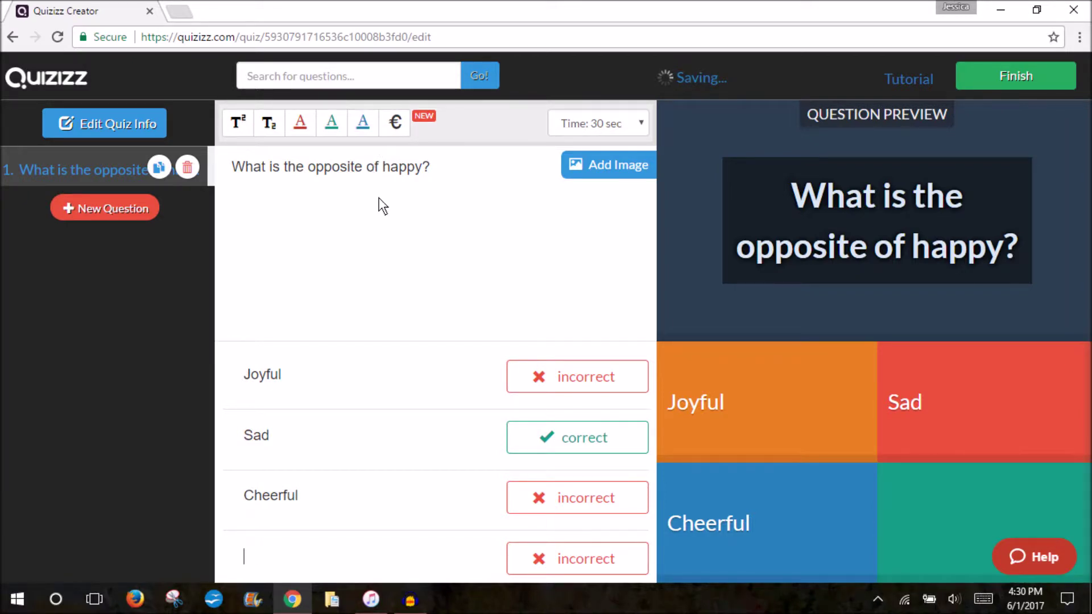
type("Pleased")
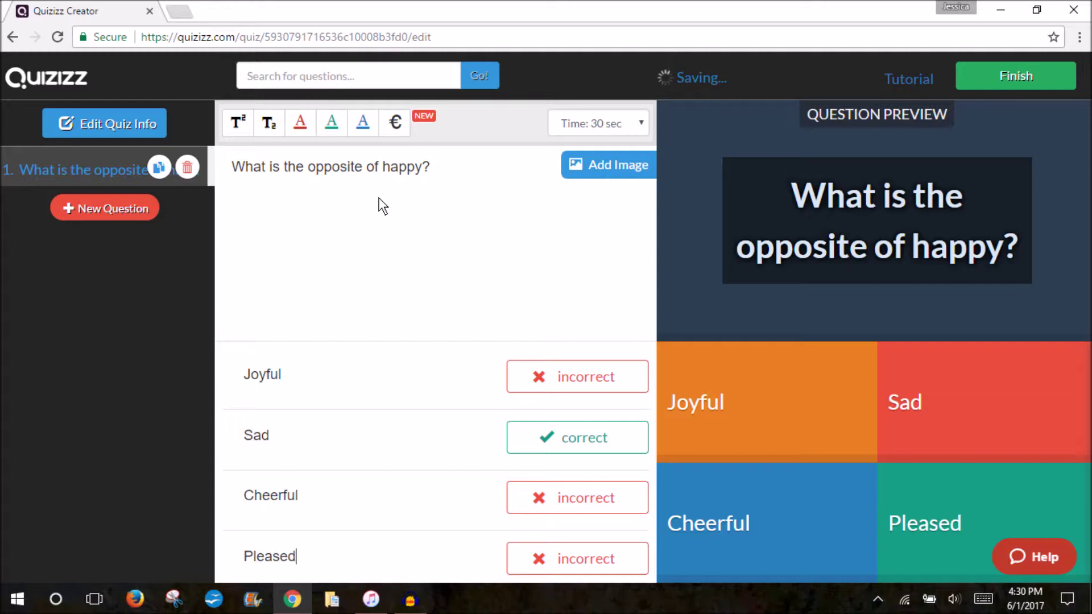
Step: Upload the 'happy' smiley image to question 1, then add a new second question
left_click(608, 166)
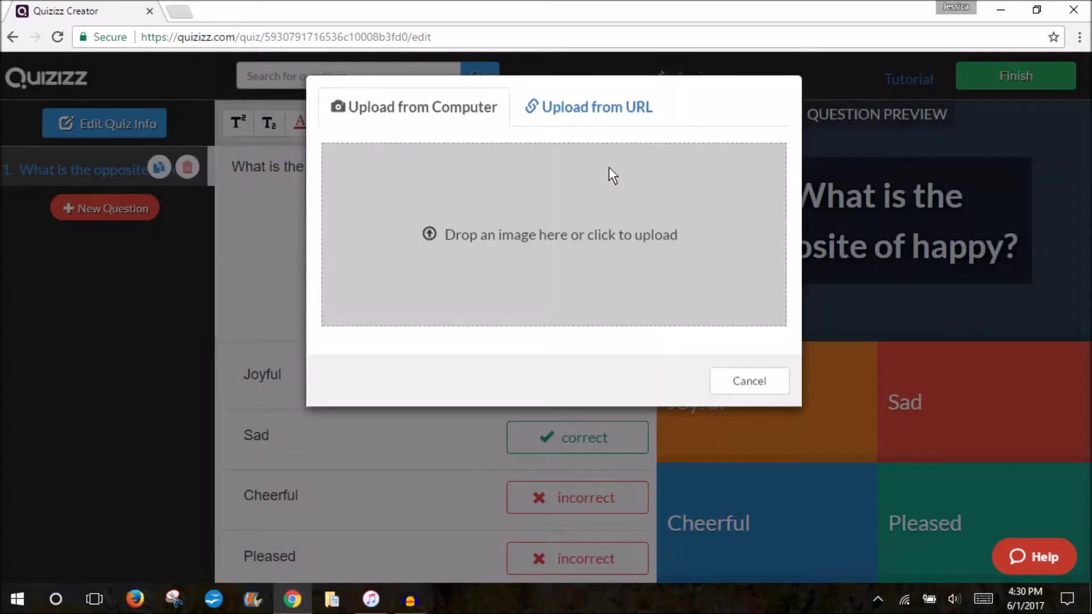
left_click(483, 221)
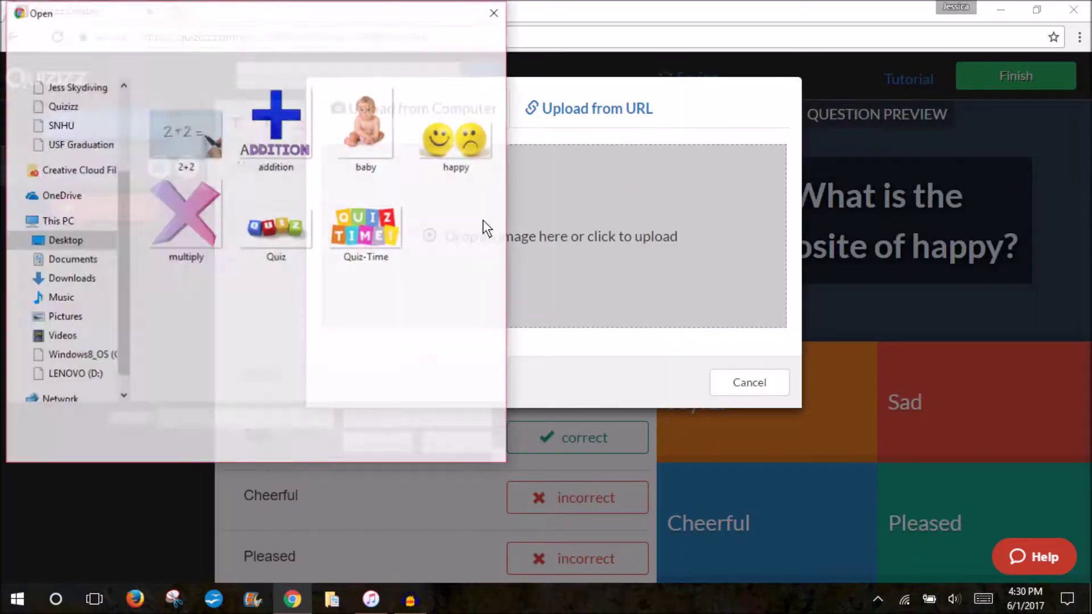
double_click(453, 145)
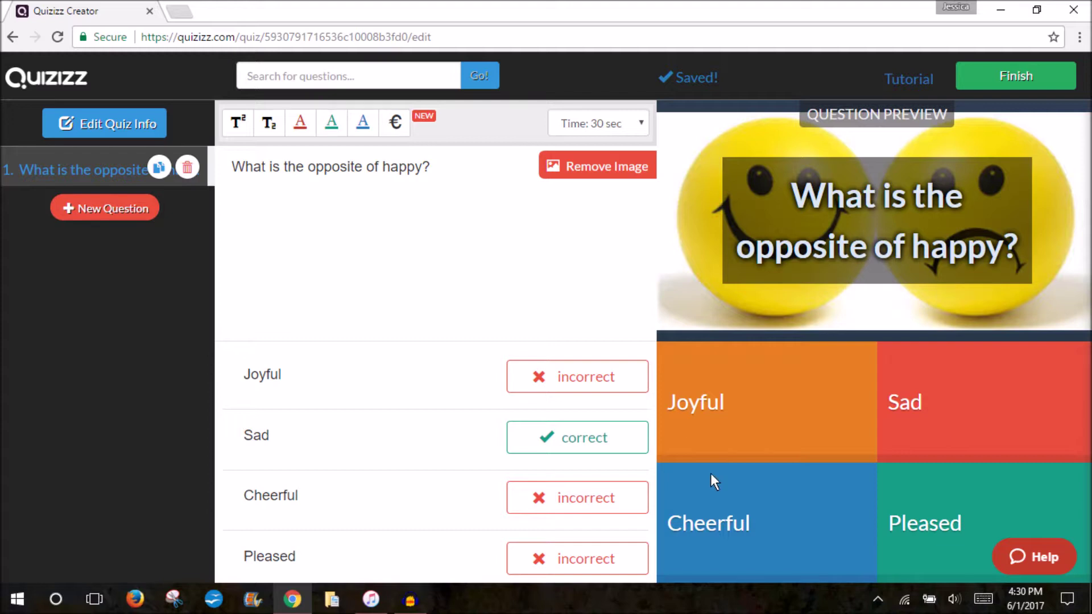
left_click(116, 212)
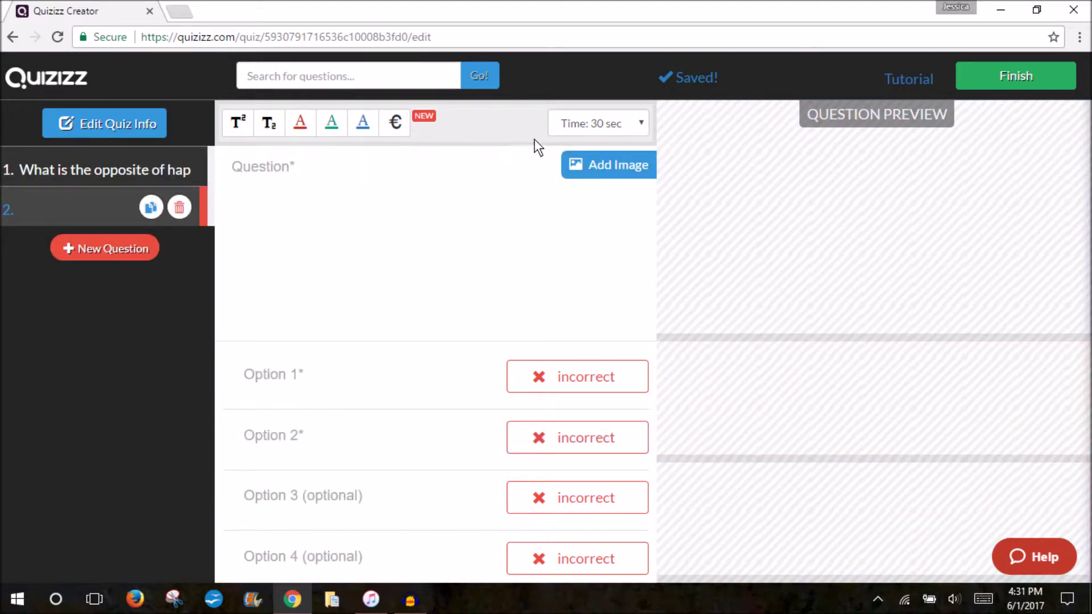
Step: Give question 2 a 45-second limit, red text, 'What does infant mean?', and answer 4 Baby
left_click(566, 123)
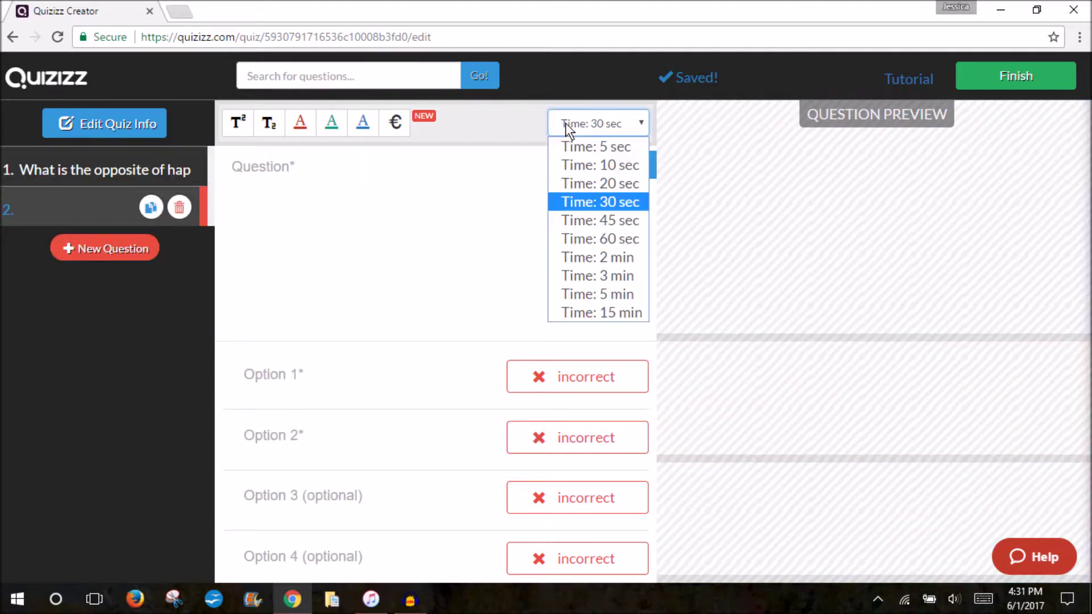
left_click(614, 219)
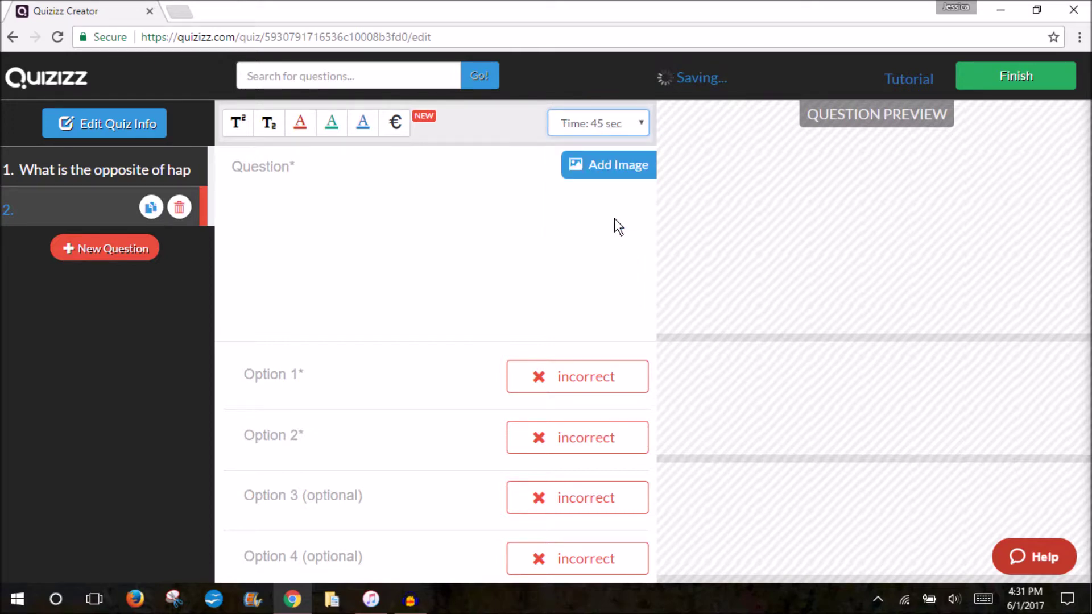
left_click(308, 128)
left_click(278, 165)
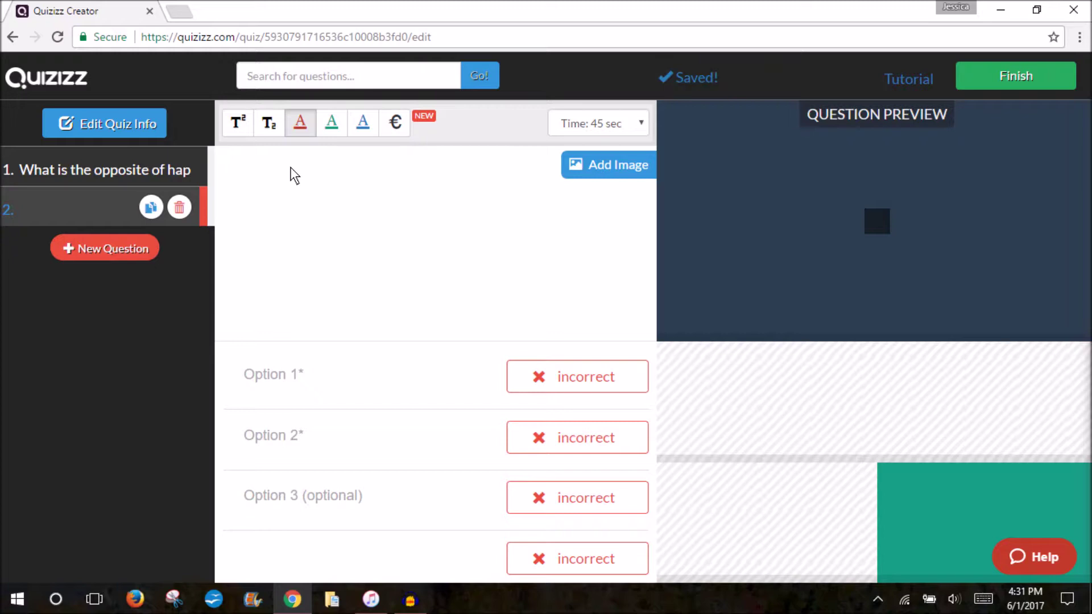
type("What does")
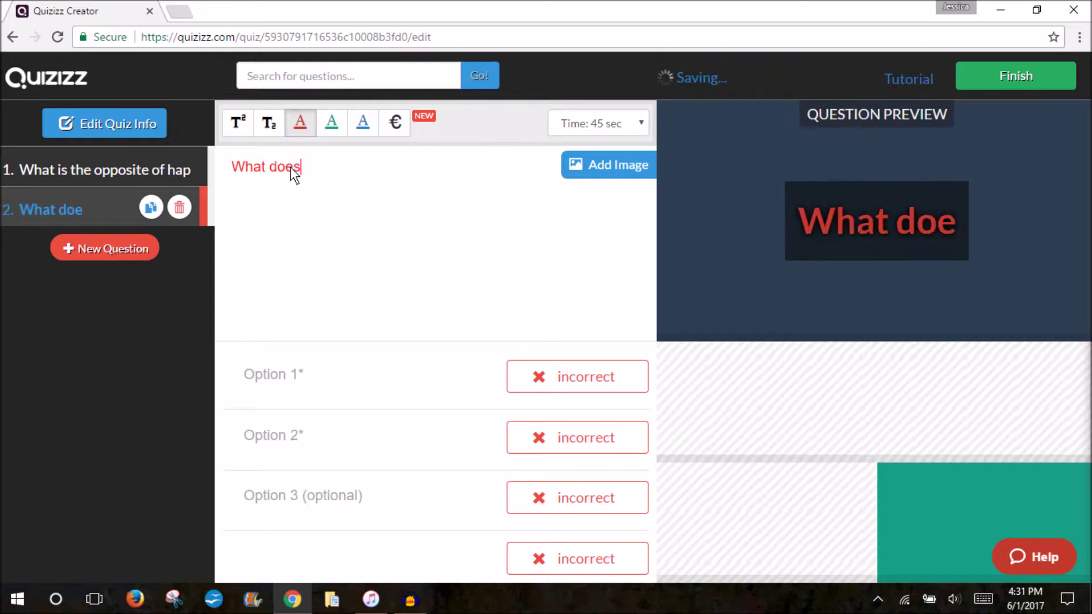
type(" inf")
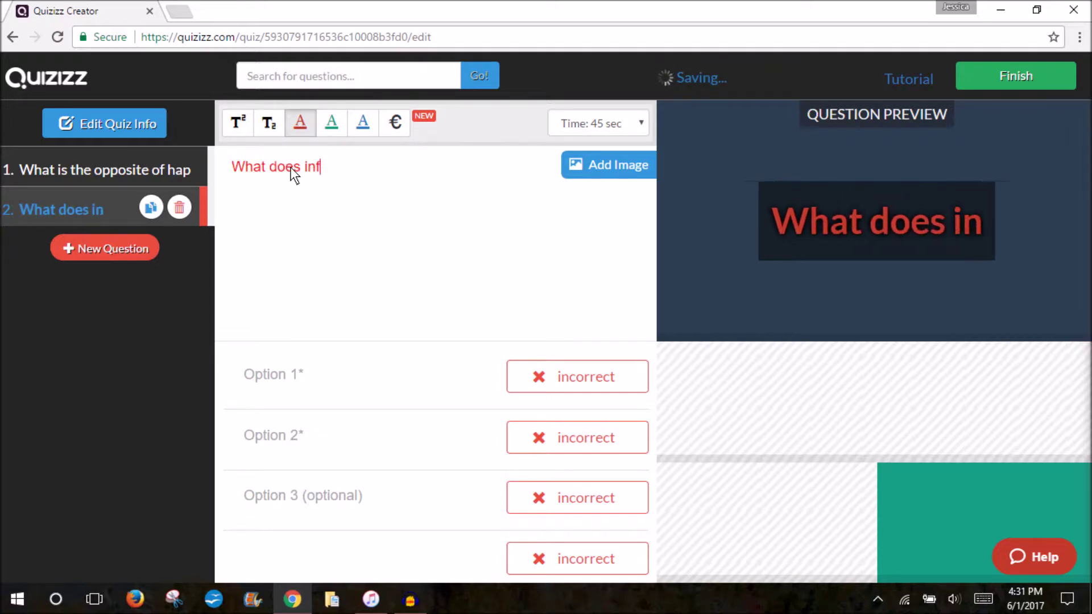
type("ant mean?")
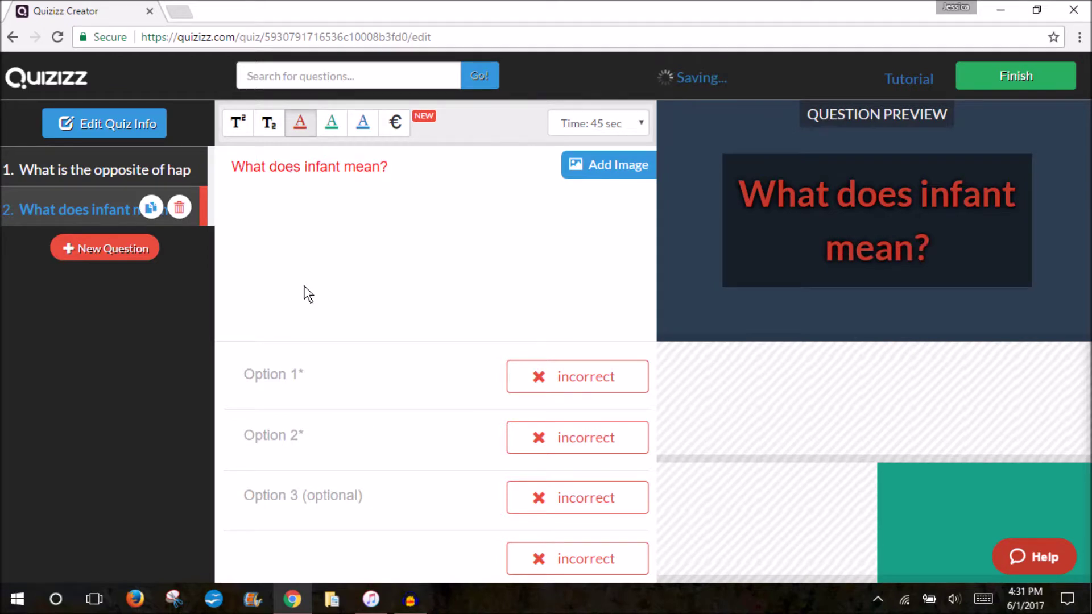
left_click(285, 565)
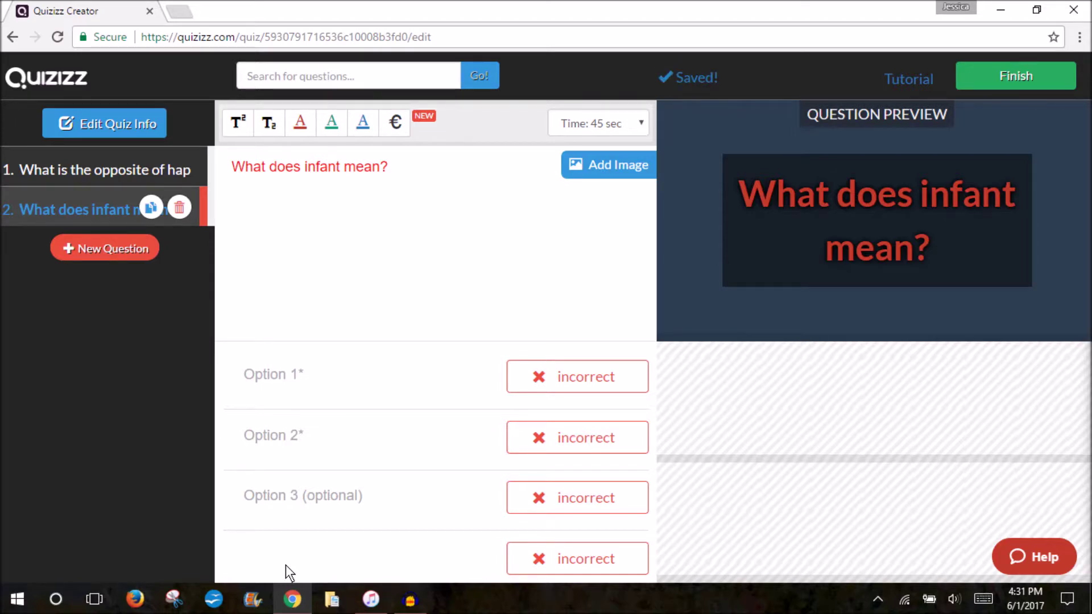
type("Baby")
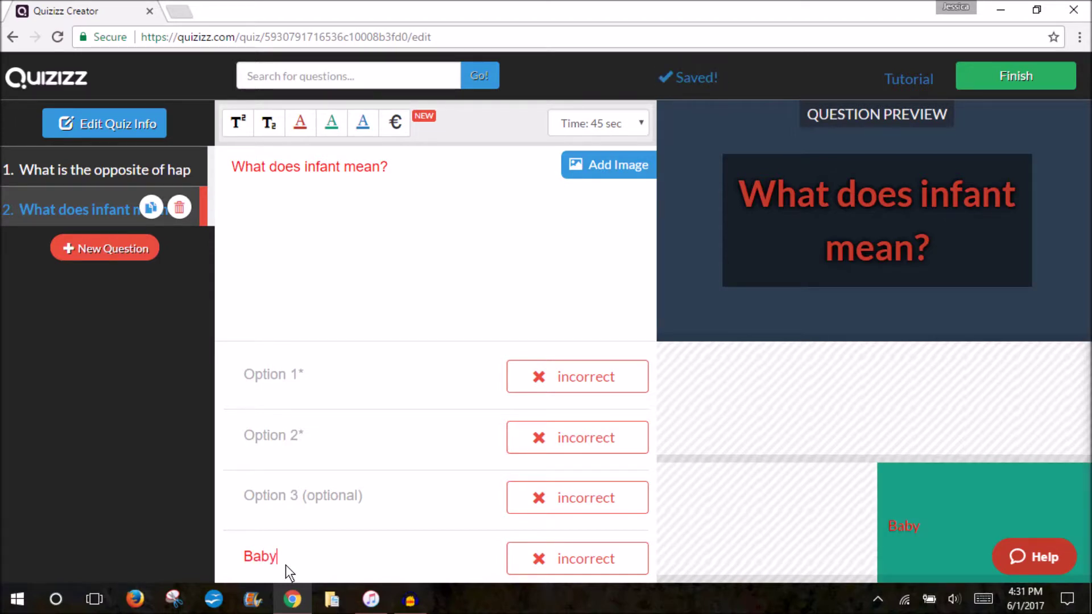
left_click(288, 502)
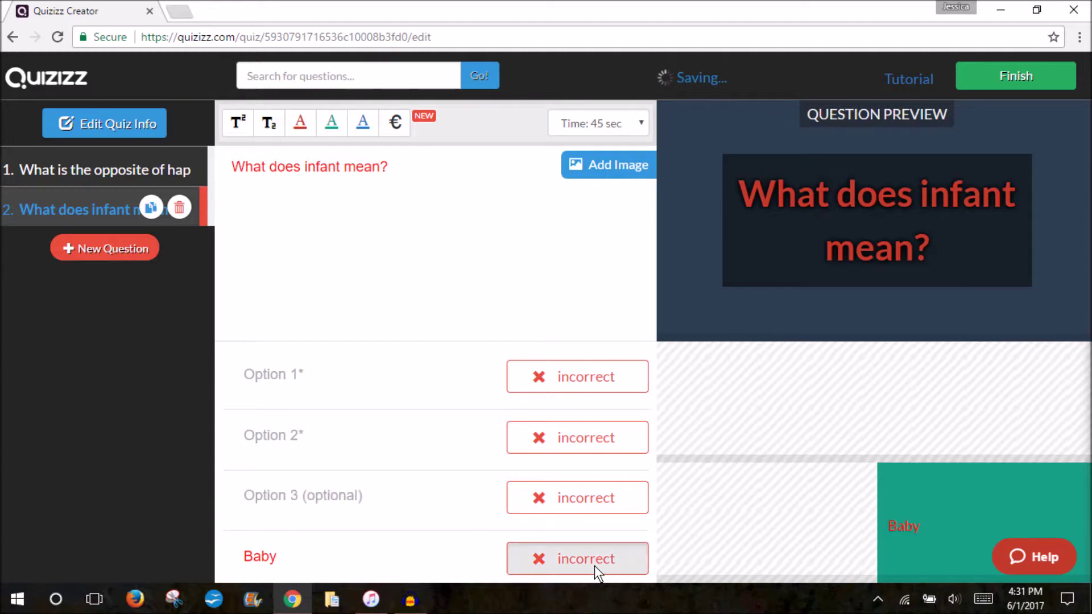
Step: Mark Baby as the correct answer and enter Adult as the third answer
left_click(595, 565)
left_click(307, 512)
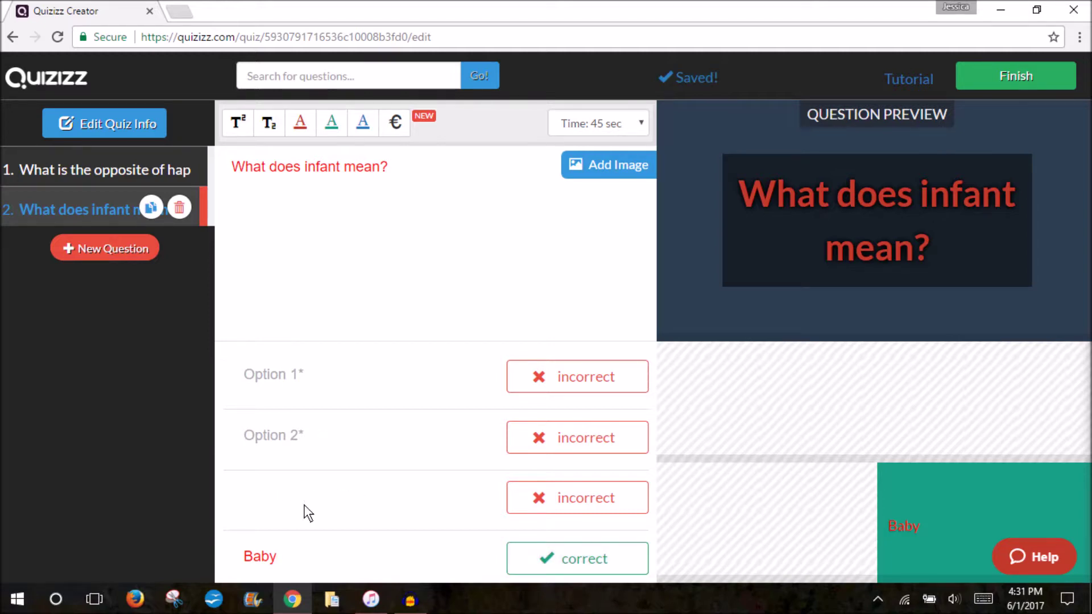
left_click(299, 117)
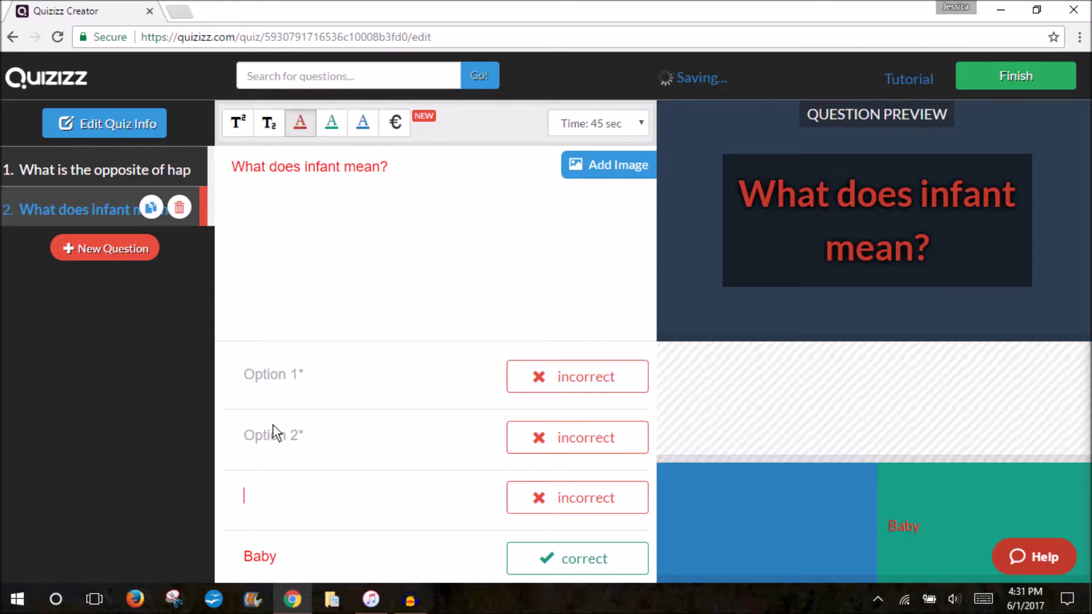
type("Adult")
Step: Enter Teenager and Adolescent in red as the second and first answers
left_click(312, 434)
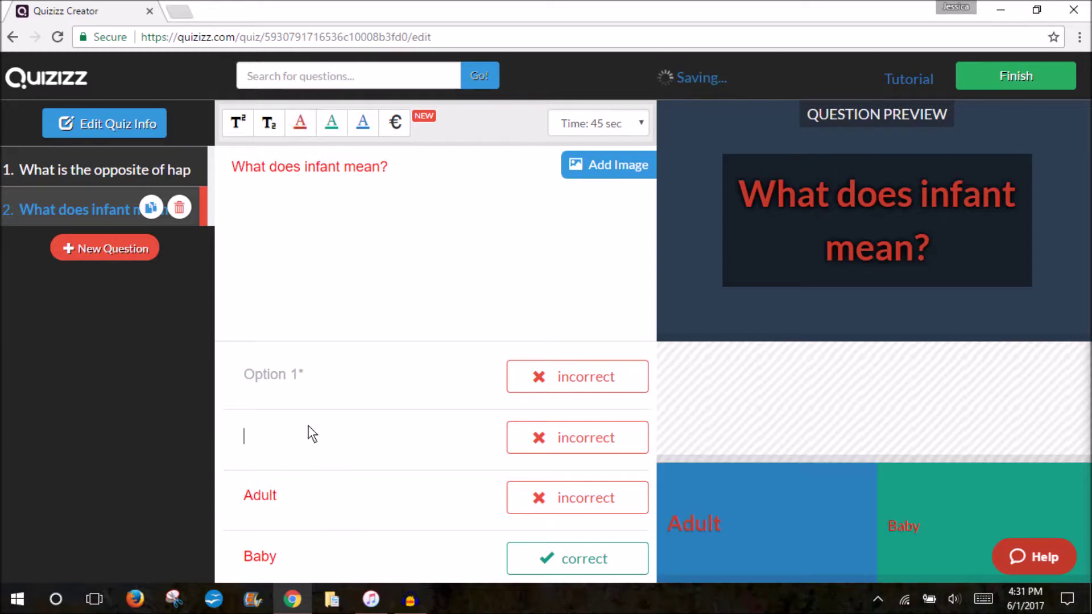
left_click(300, 133)
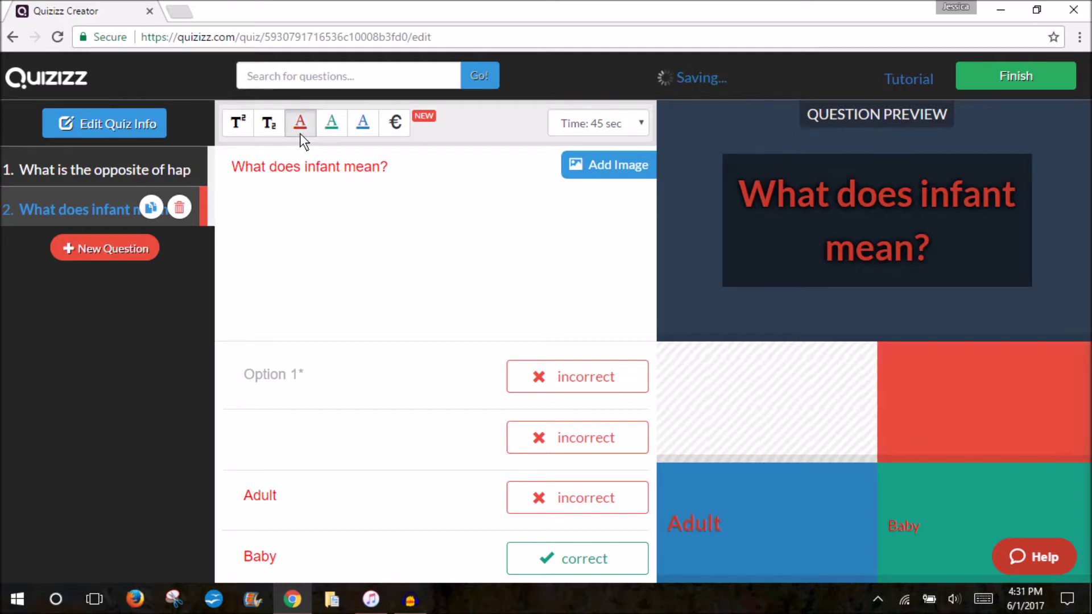
type("Teenager")
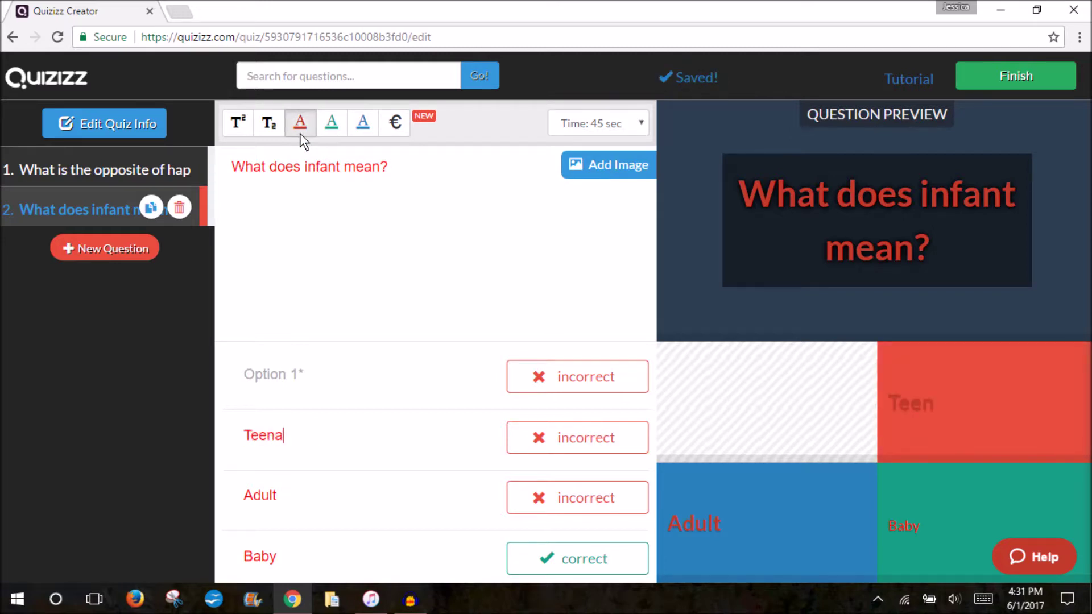
left_click(269, 373)
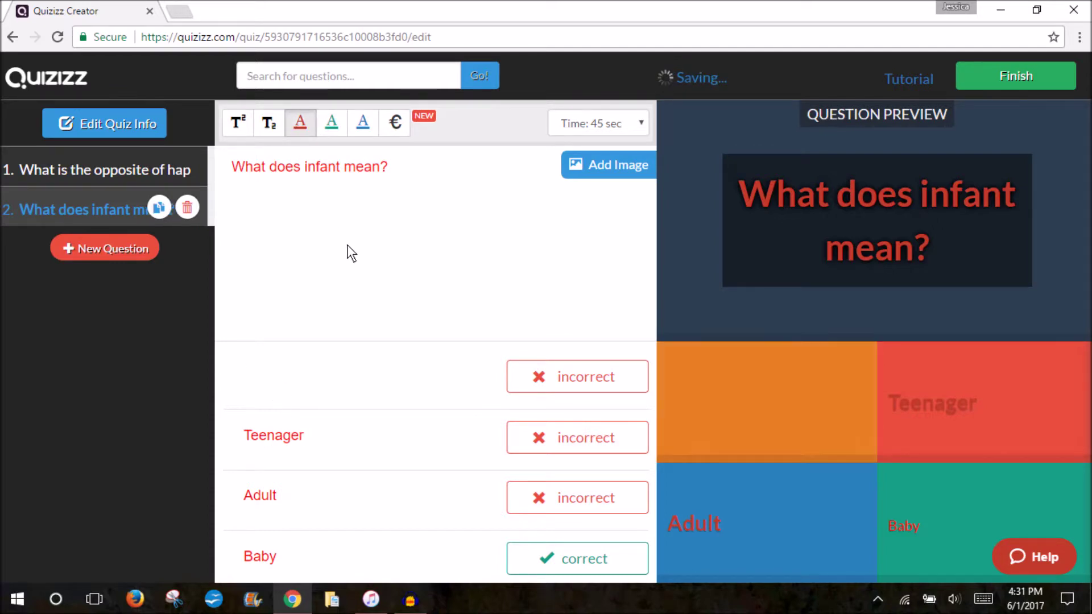
type("Adolescent")
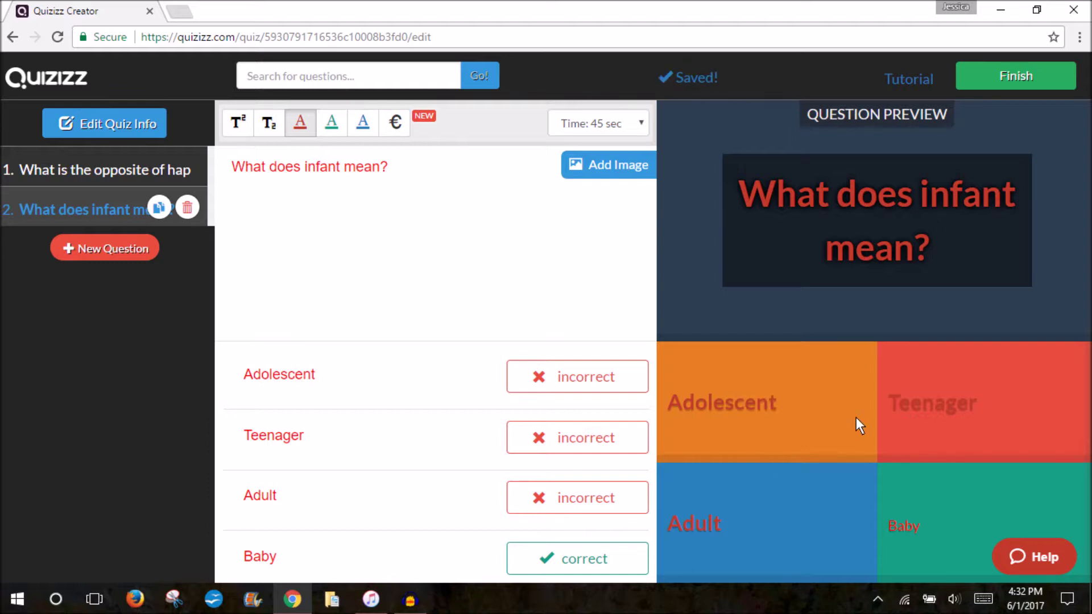
left_click(636, 170)
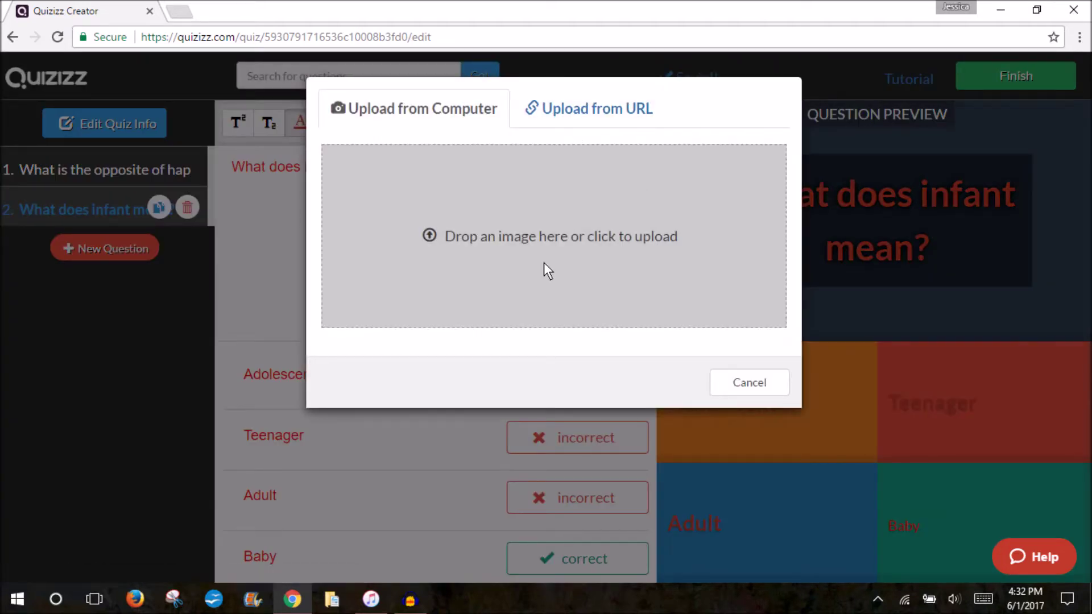
Step: Upload the 'baby' image to question 2 and move on to the final quiz settings
left_click(544, 262)
double_click(367, 128)
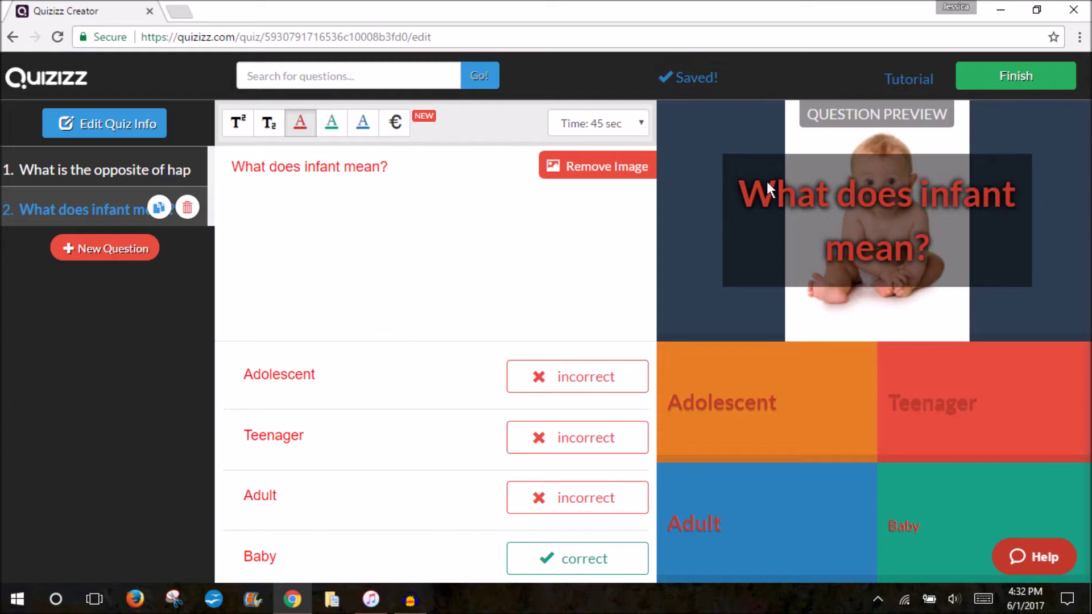
left_click(1053, 79)
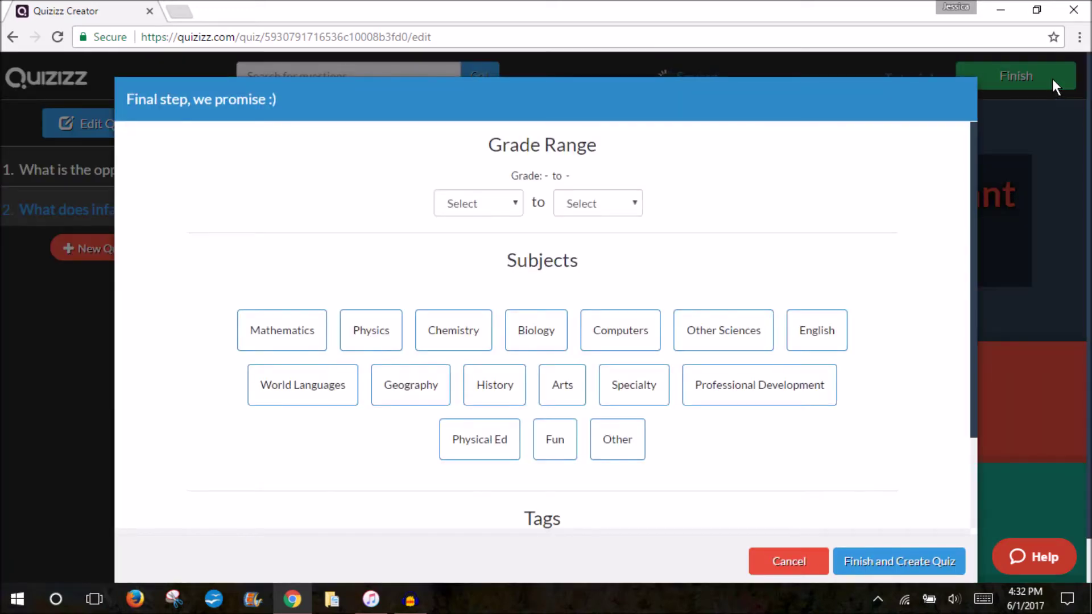
Step: Set grades 3 to 5, subject English and topic Vocabulary, then create the quiz
left_click(462, 209)
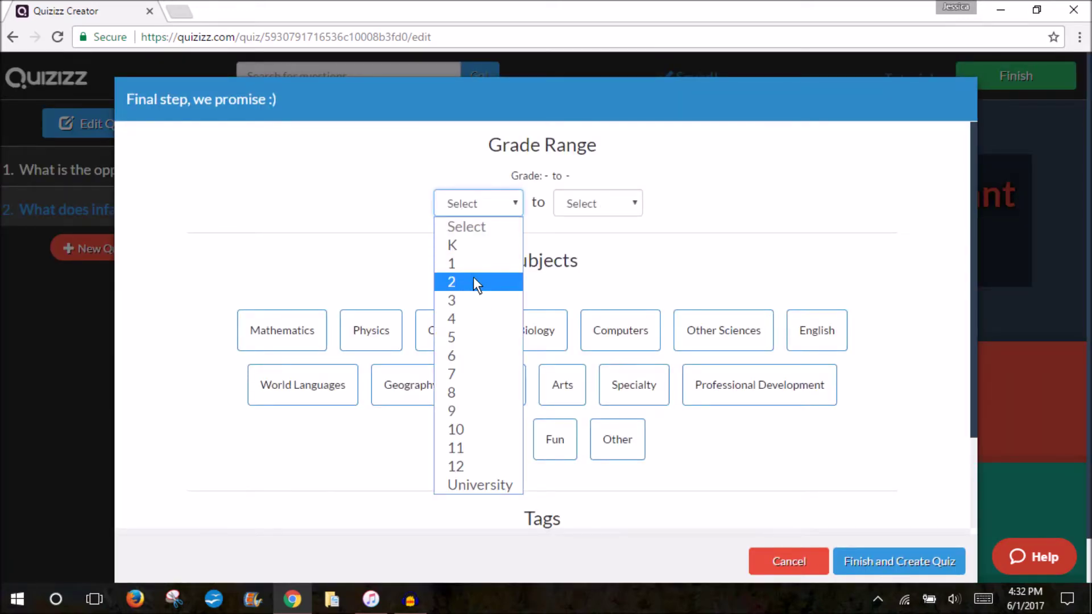
left_click(480, 301)
left_click(617, 203)
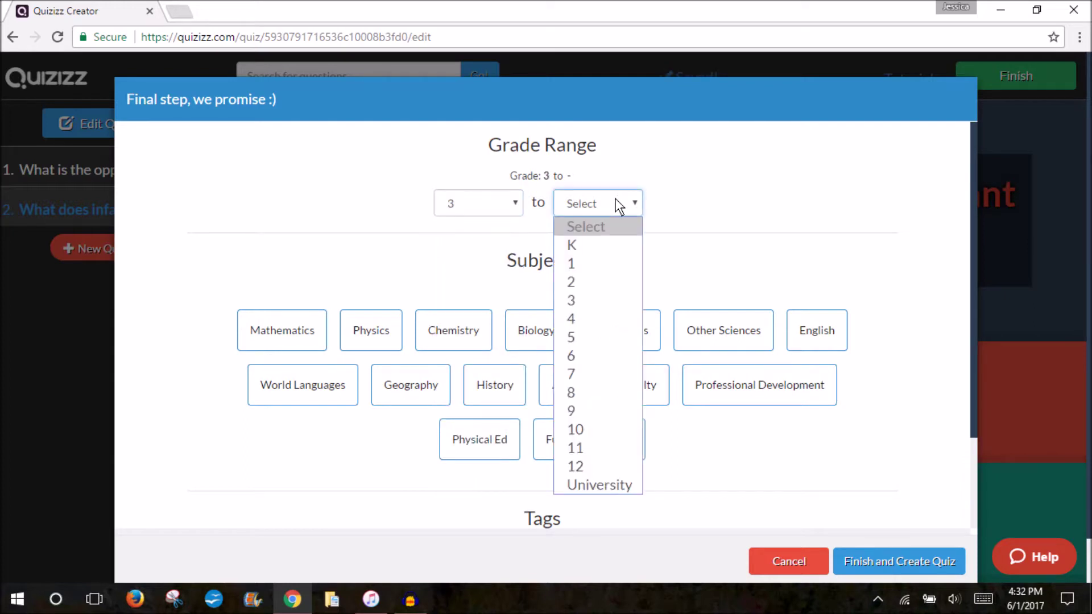
left_click(613, 340)
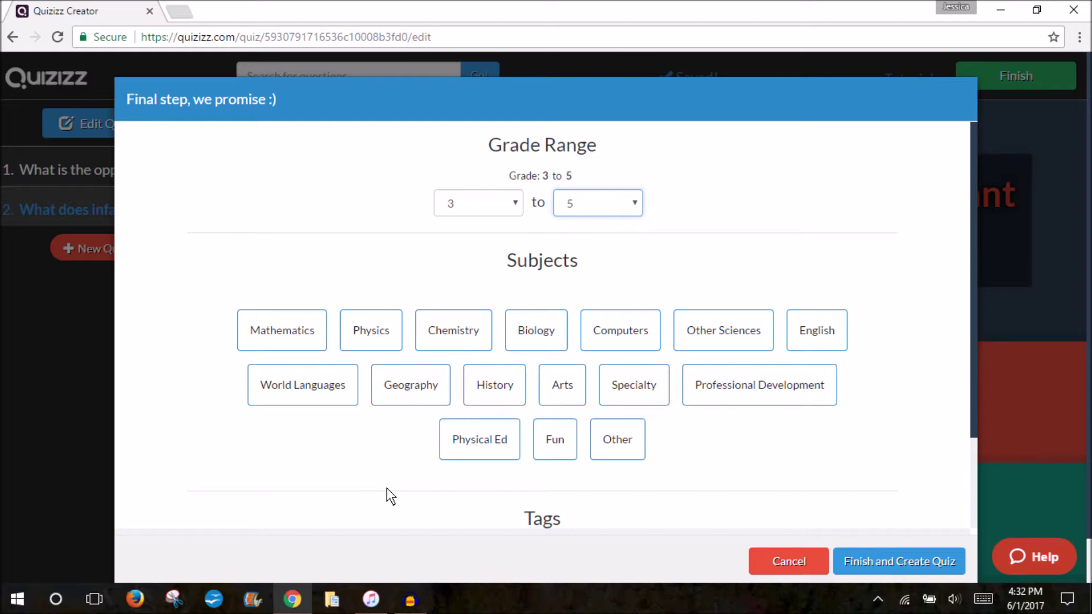
left_click(812, 327)
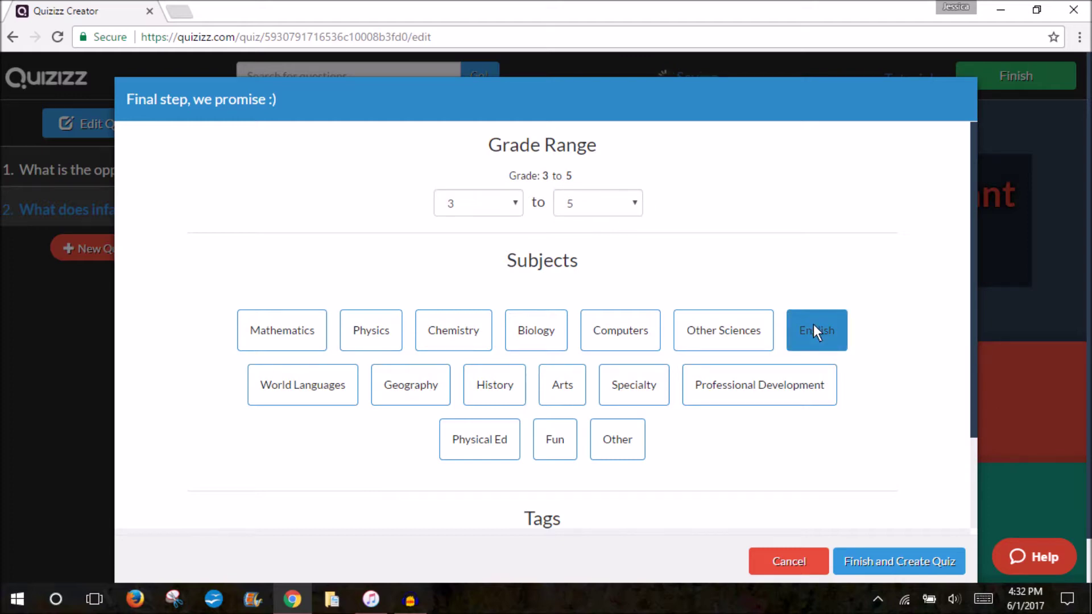
left_click(873, 566)
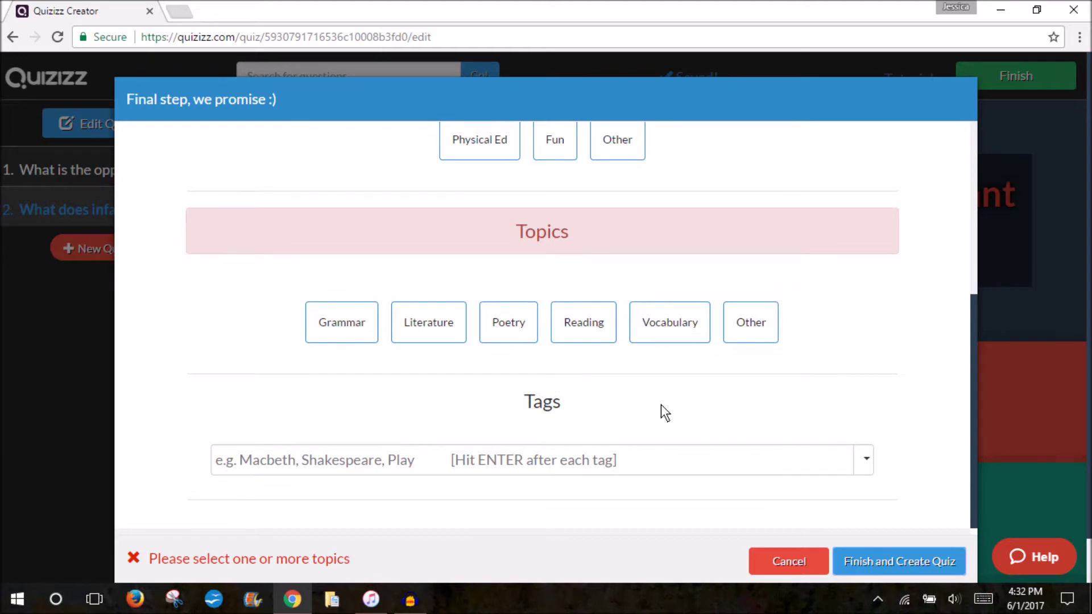
left_click(660, 336)
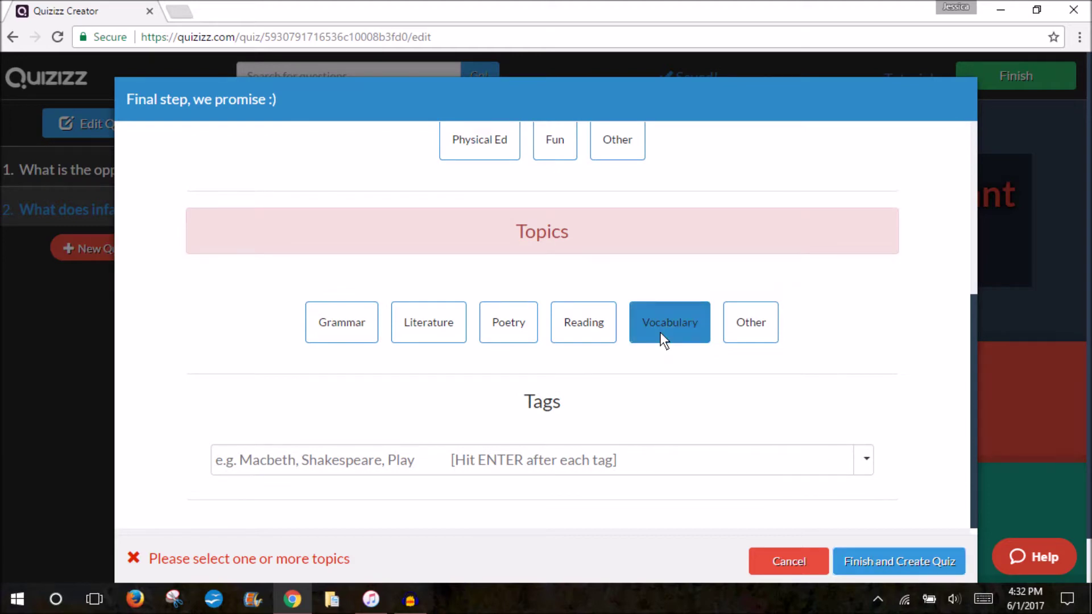
left_click(869, 562)
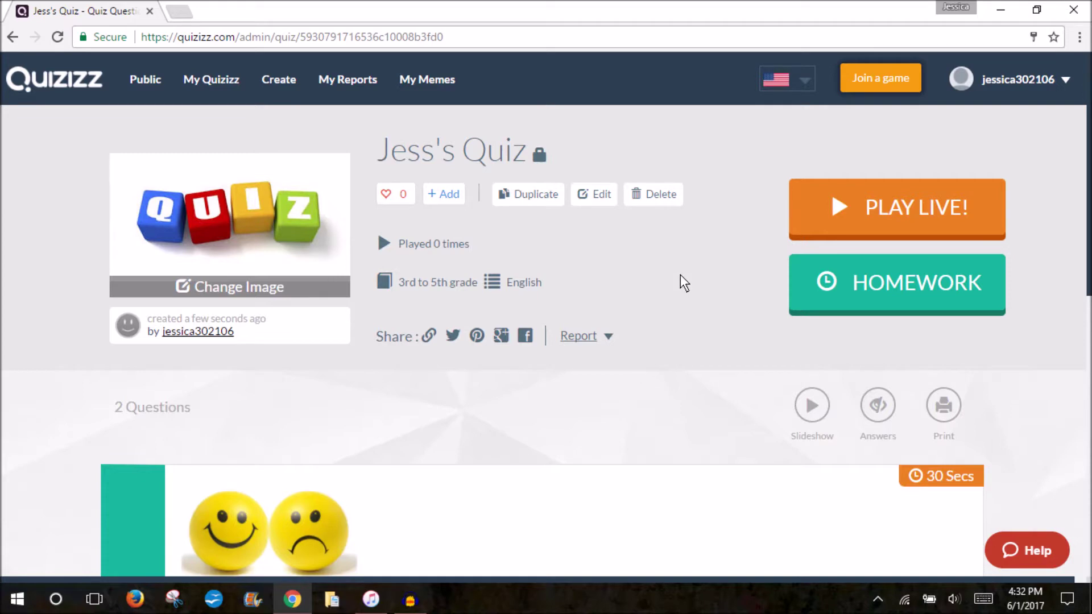
Step: Scroll through the quiz overview and preview question 1 with its smiley picture
scroll(680, 274, "down", 6)
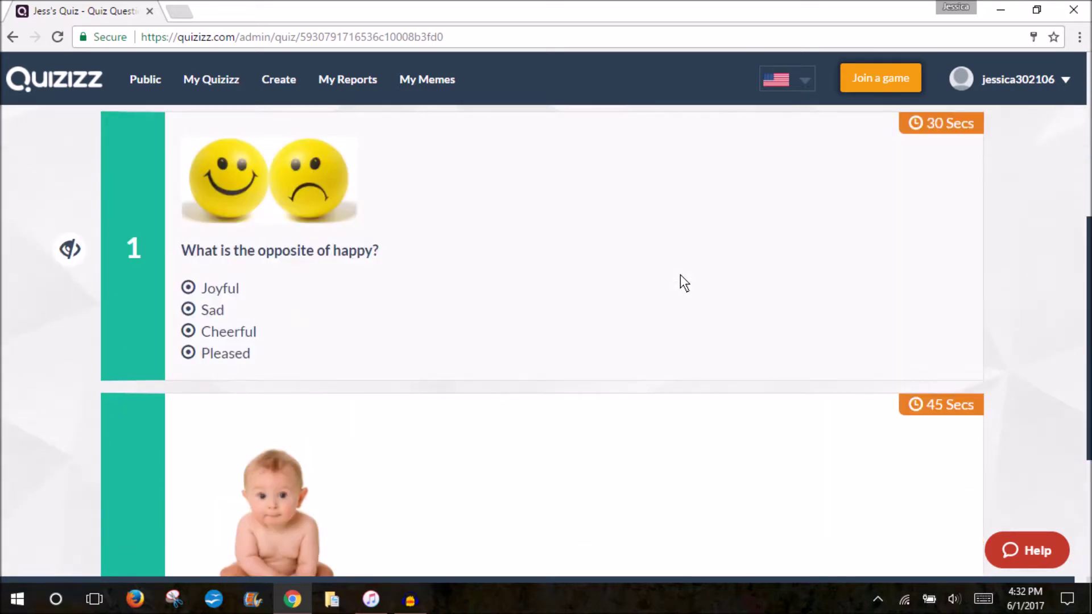
scroll(681, 275, "down", 4)
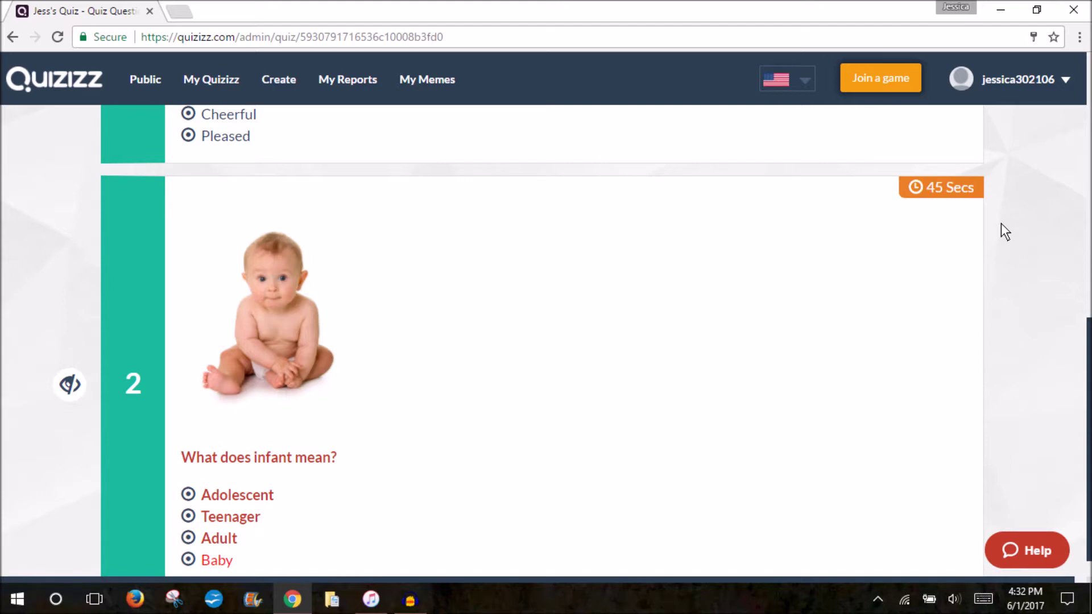
scroll(1000, 223, "up", 4)
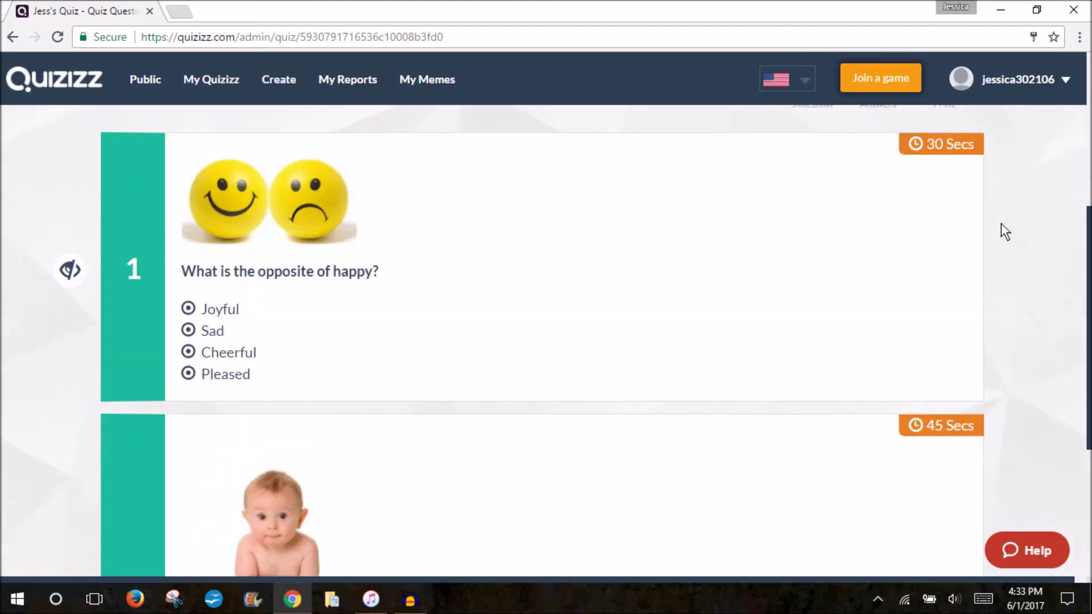
scroll(1001, 227, "up", 4)
scroll(1001, 227, "down", 2)
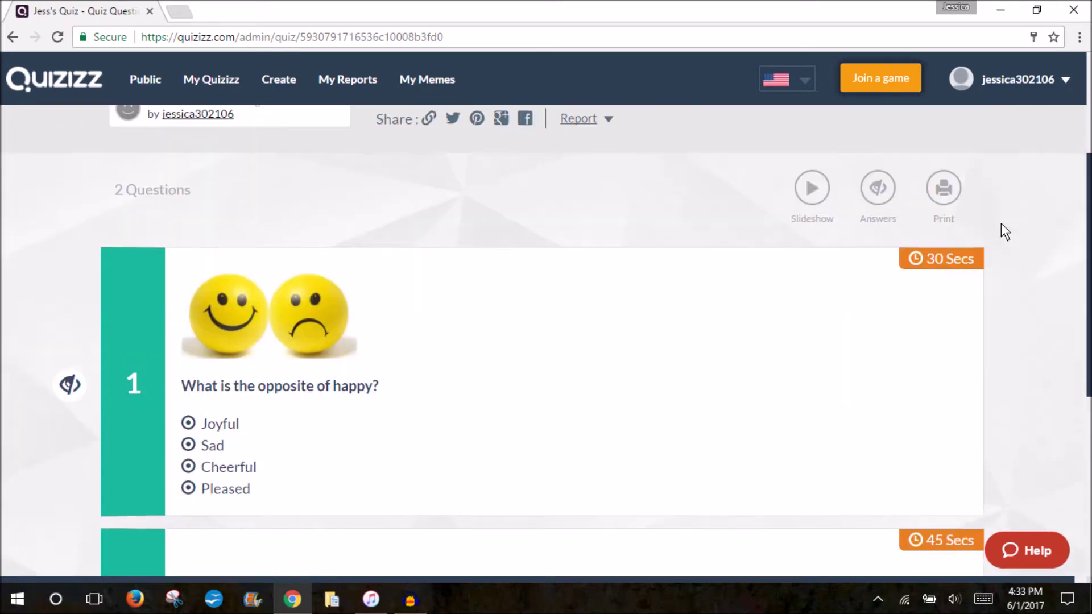
left_click(404, 391)
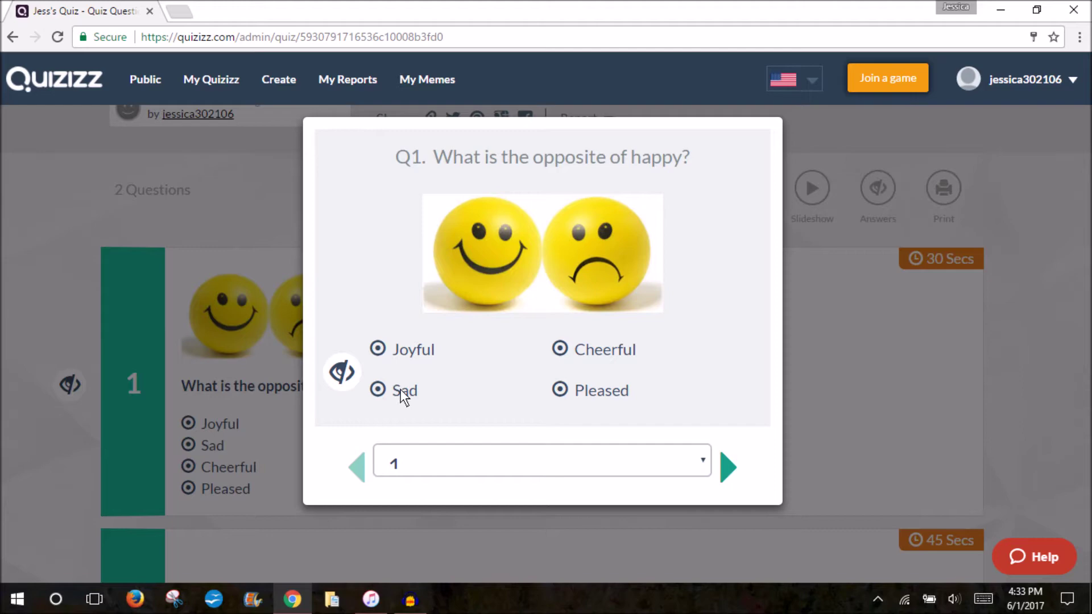
left_click(985, 411)
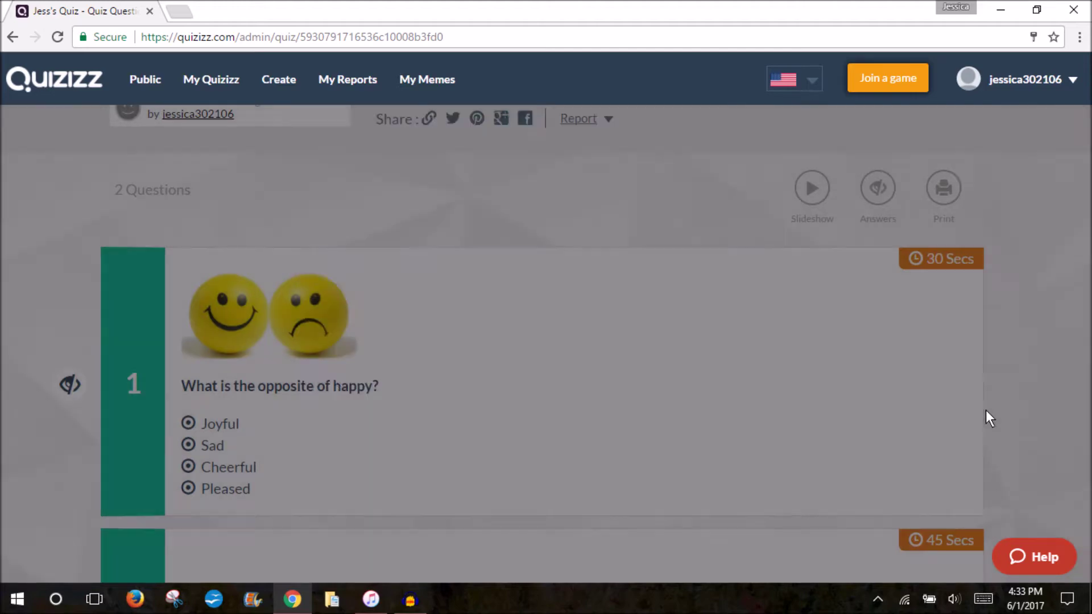
scroll(481, 253, "up", 4)
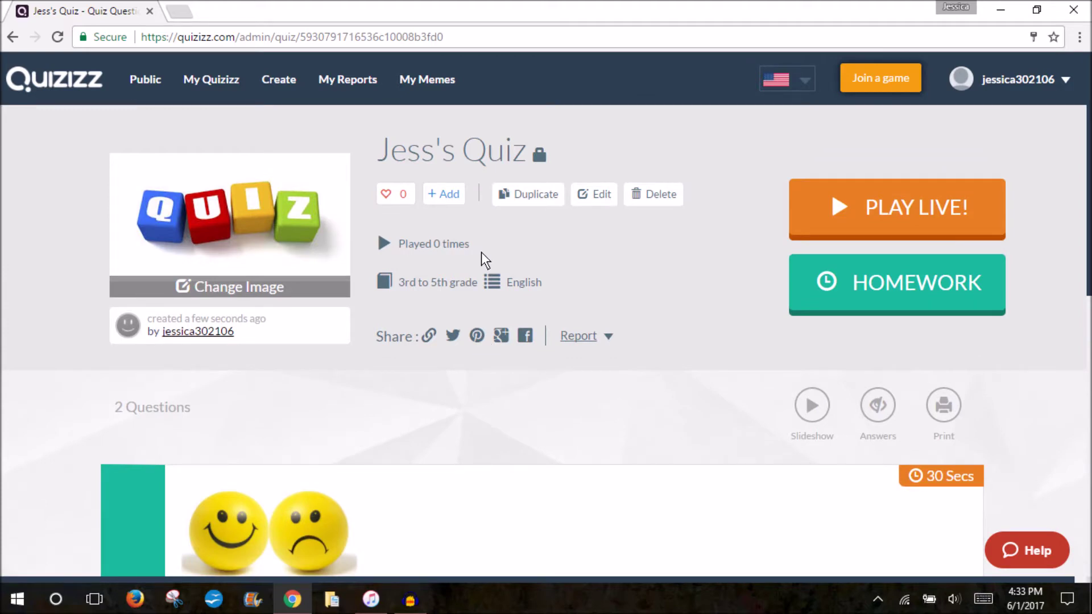
Step: Launch a live game for a join code, go back, and open the Reports list
left_click(942, 188)
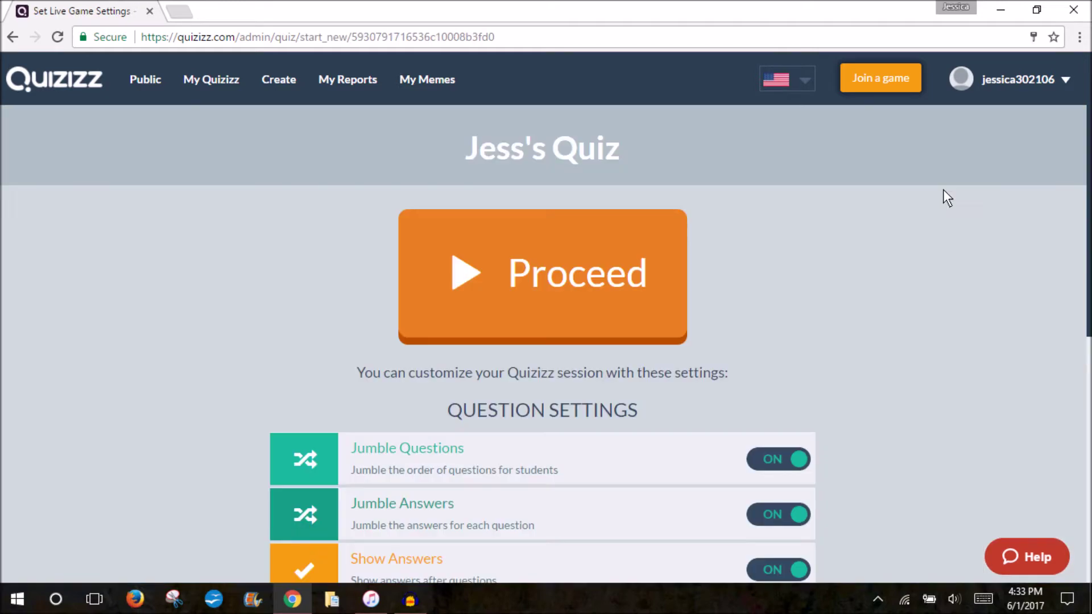
left_click(516, 312)
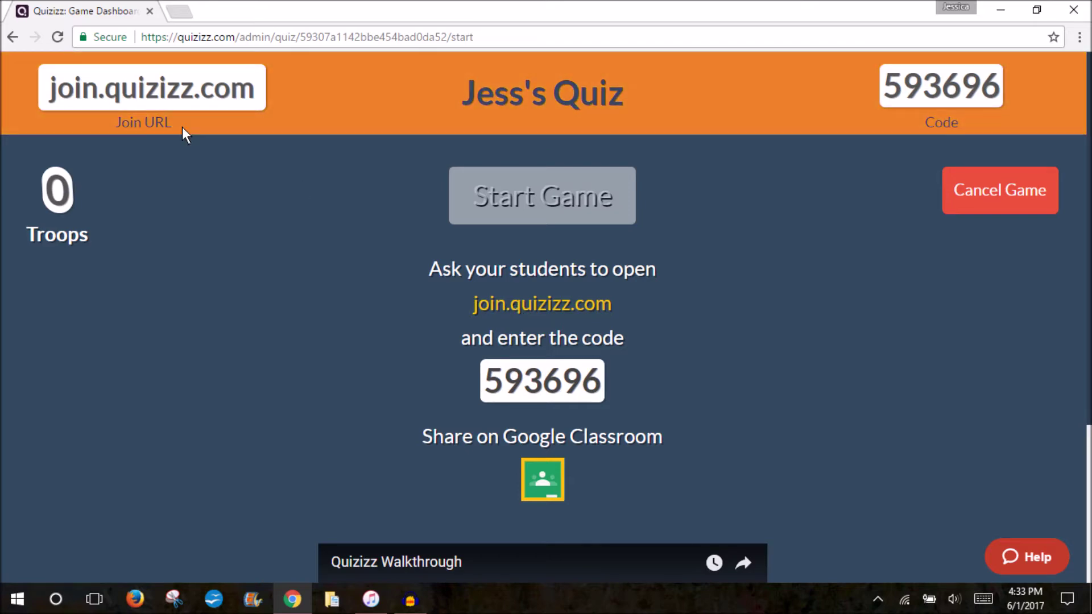
left_click(11, 37)
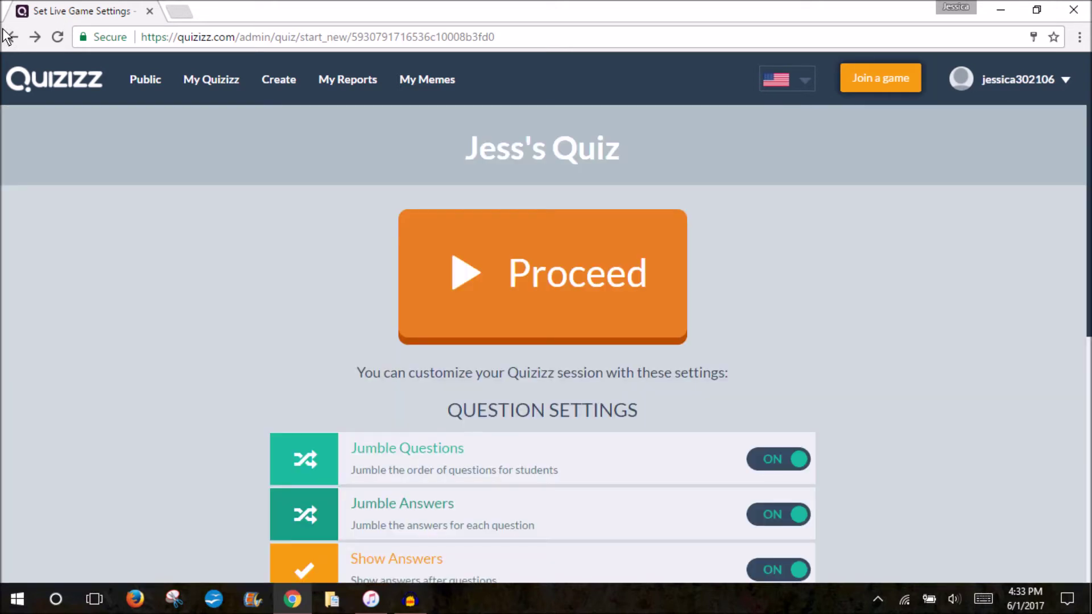
left_click(6, 35)
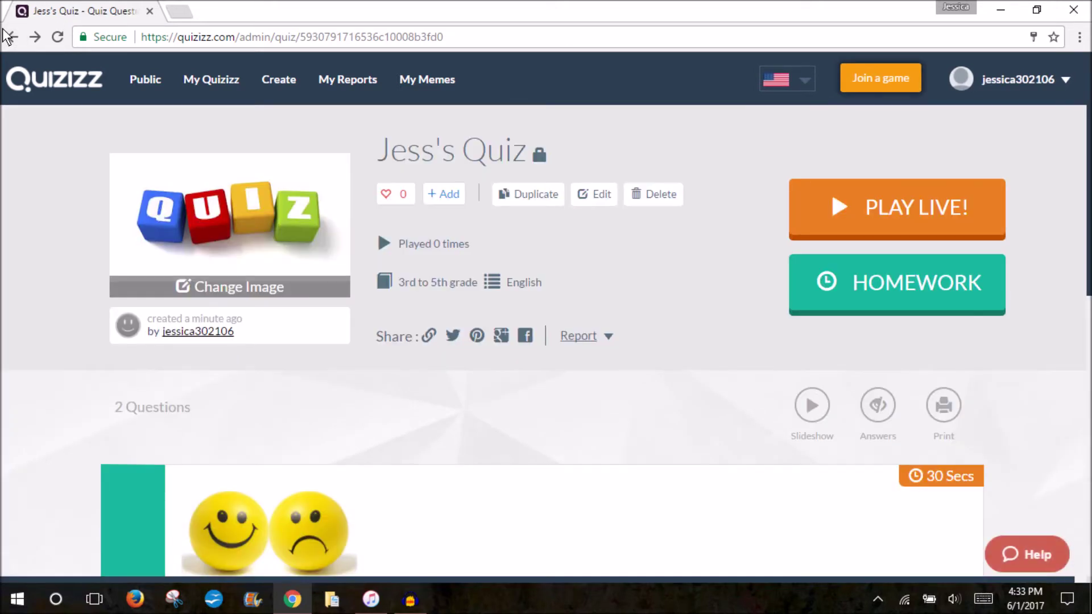
left_click(343, 83)
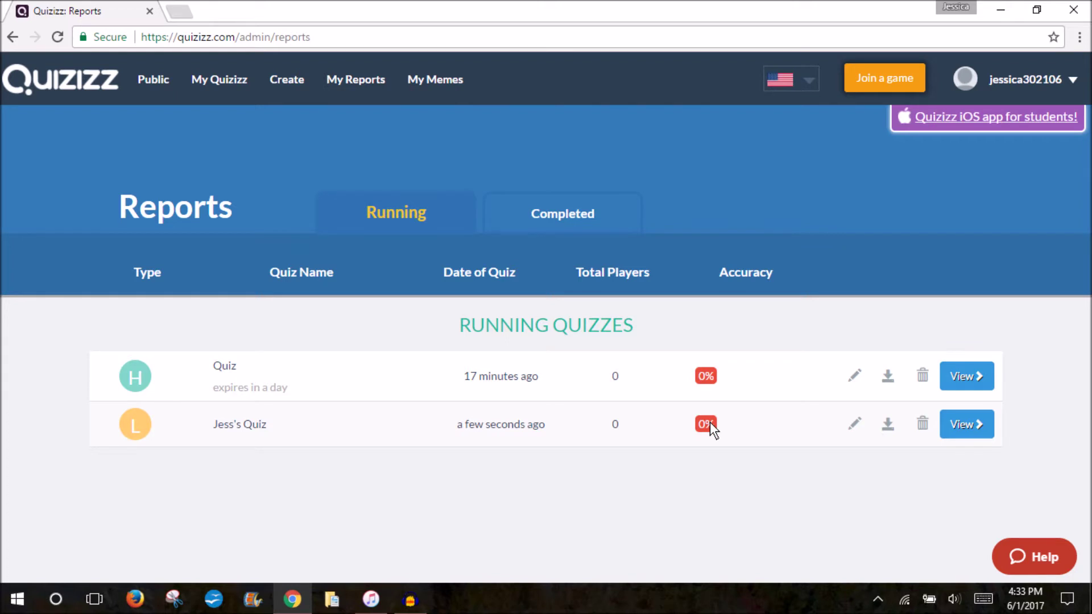
Step: Open the Jess's Quiz report, then go to the meme sets page showing the Apples draft
left_click(967, 424)
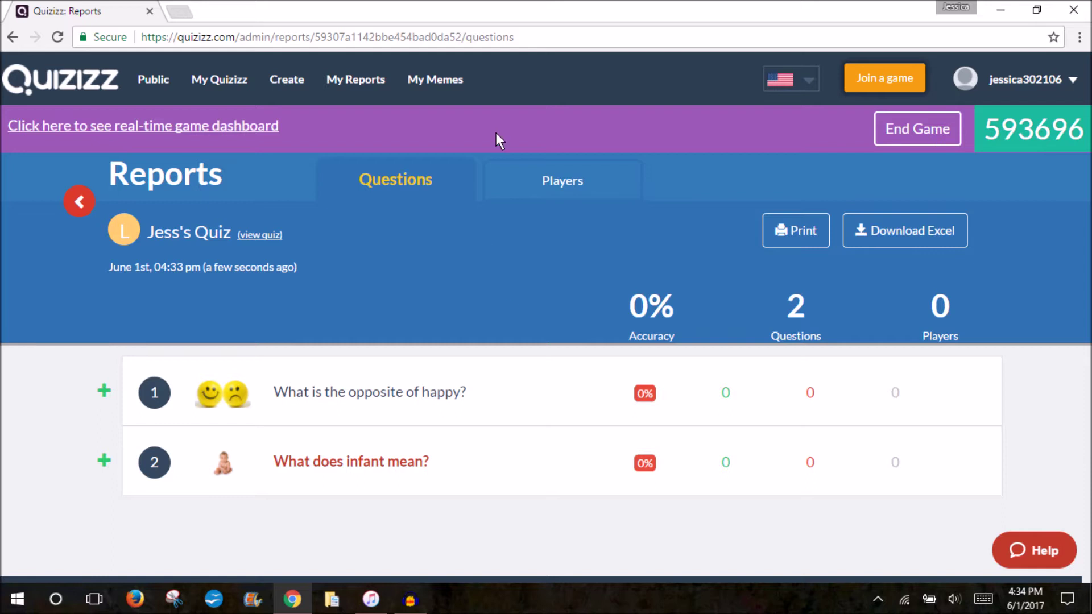
left_click(453, 92)
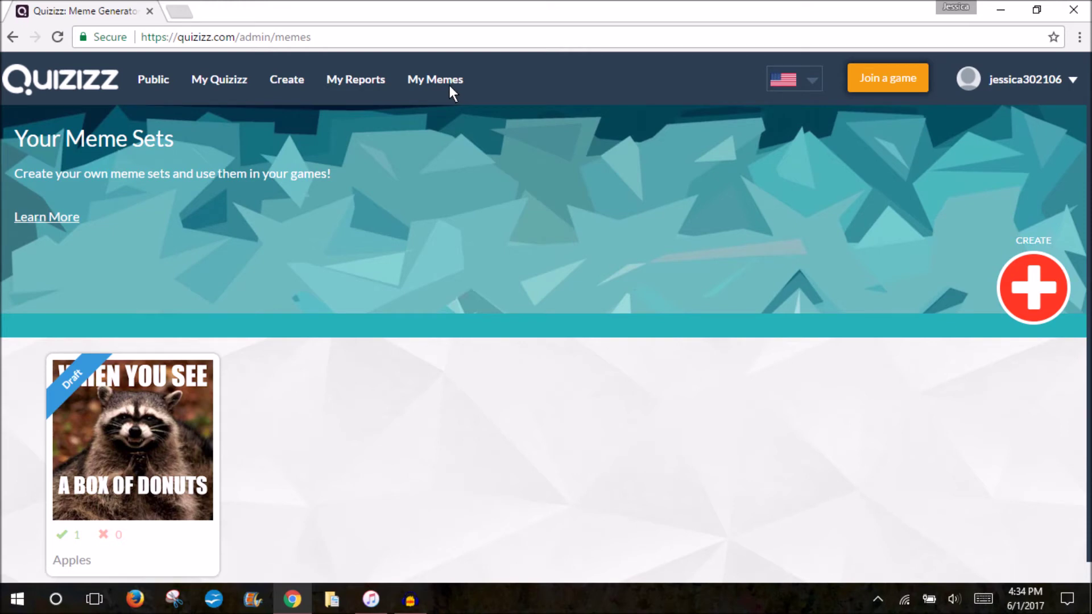
Step: Create a private meme set named 'Jess's Memes', left as an empty draft
left_click(1047, 292)
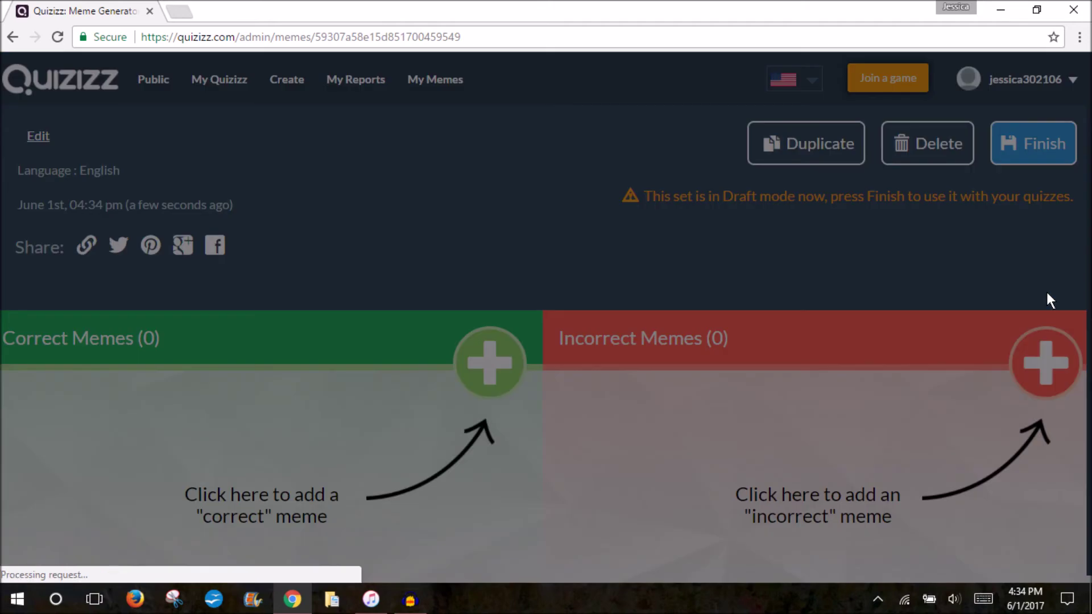
left_click(554, 359)
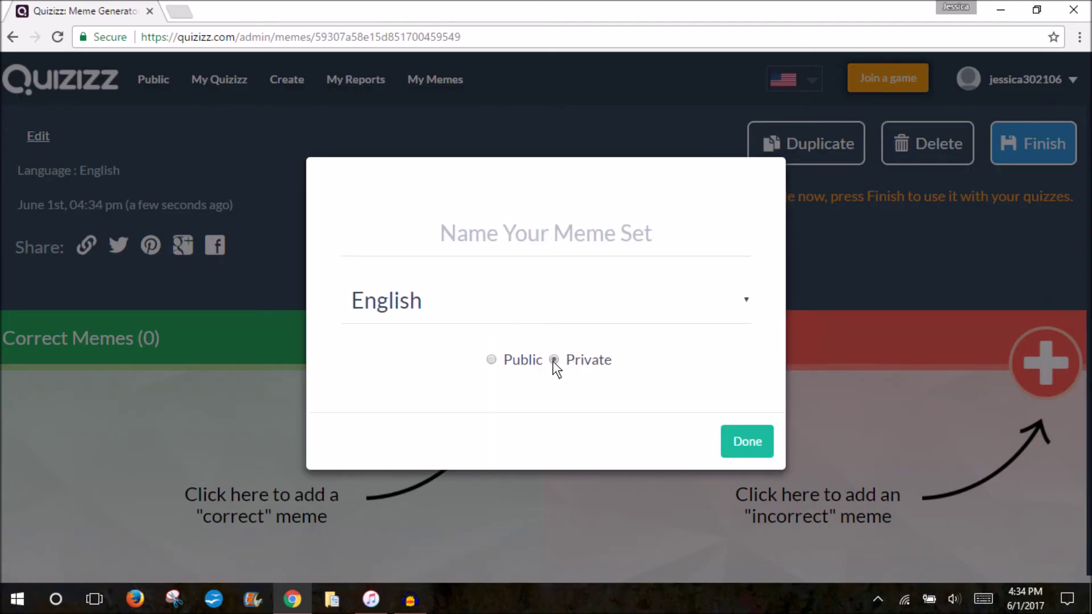
left_click(763, 439)
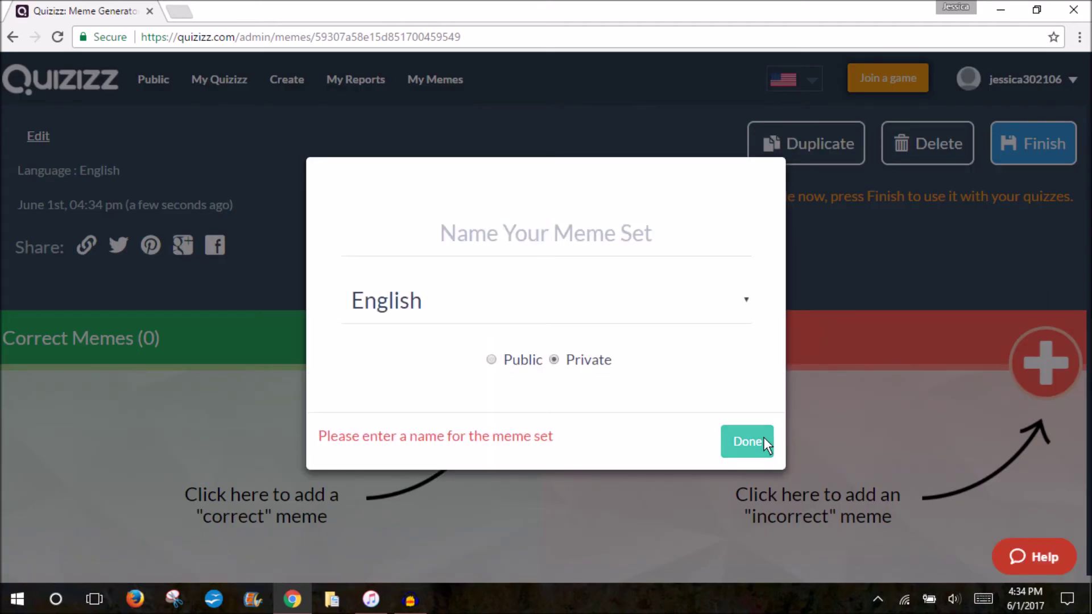
left_click(497, 248)
type("Jess'")
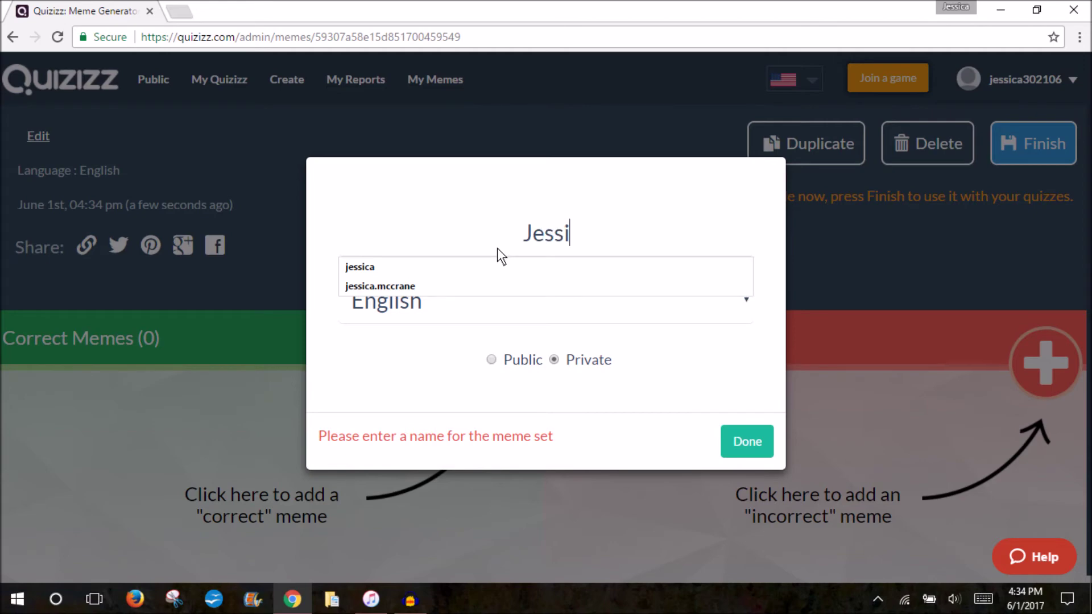
type("s Memes")
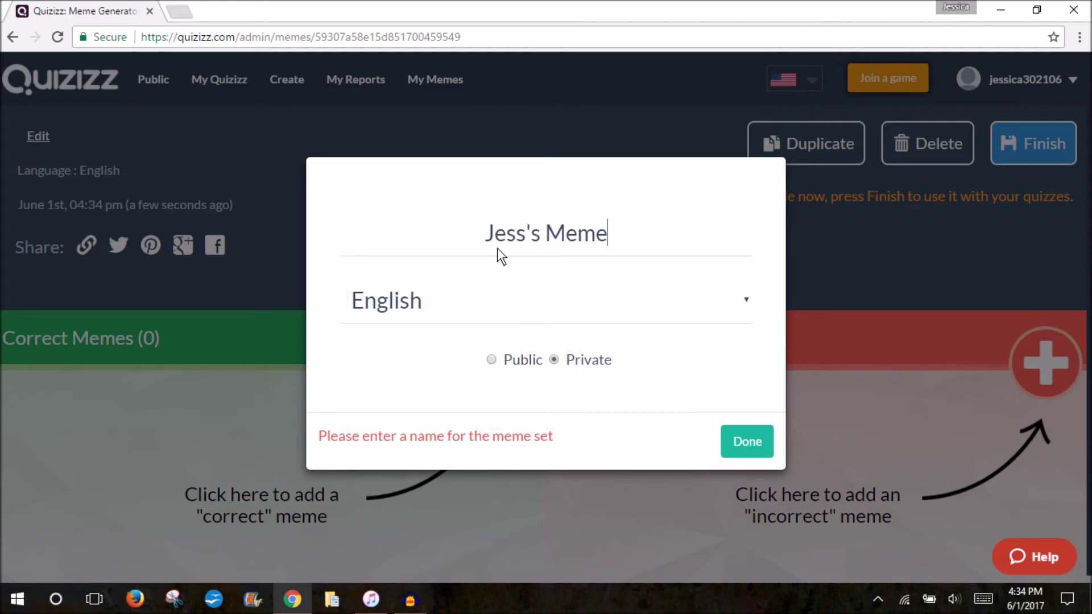
left_click(742, 436)
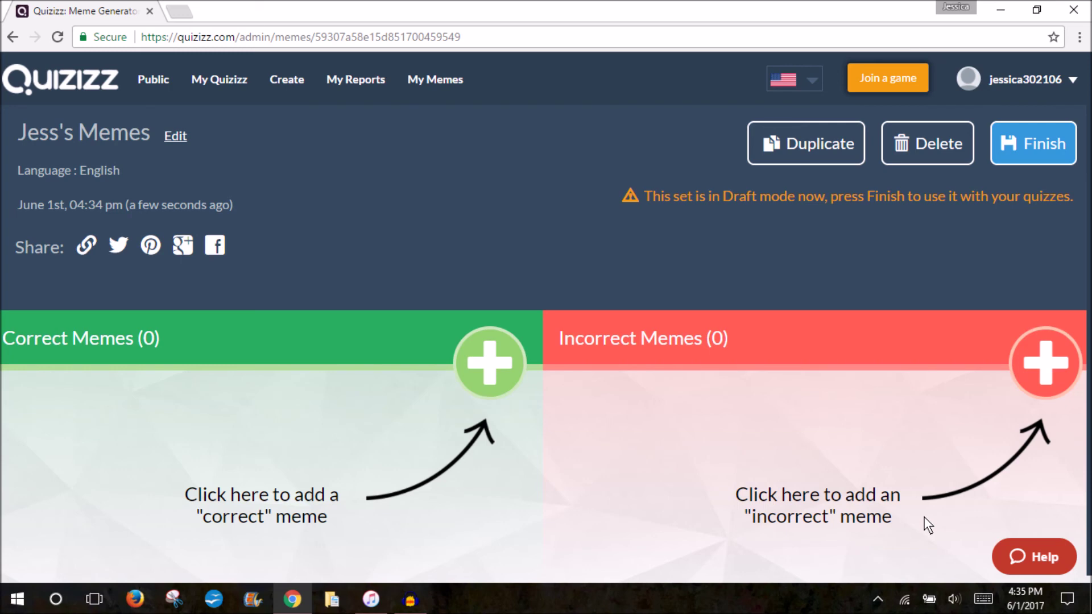
Step: Return to the Quizizz home page and bring up Save As for the webpage
left_click(41, 80)
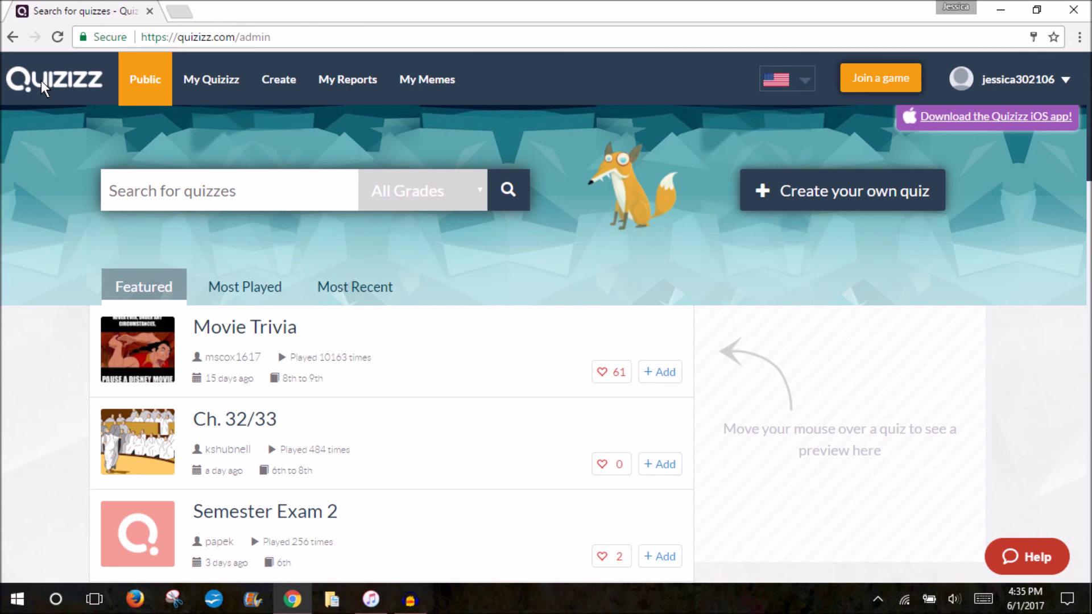
key("ctrl+s")
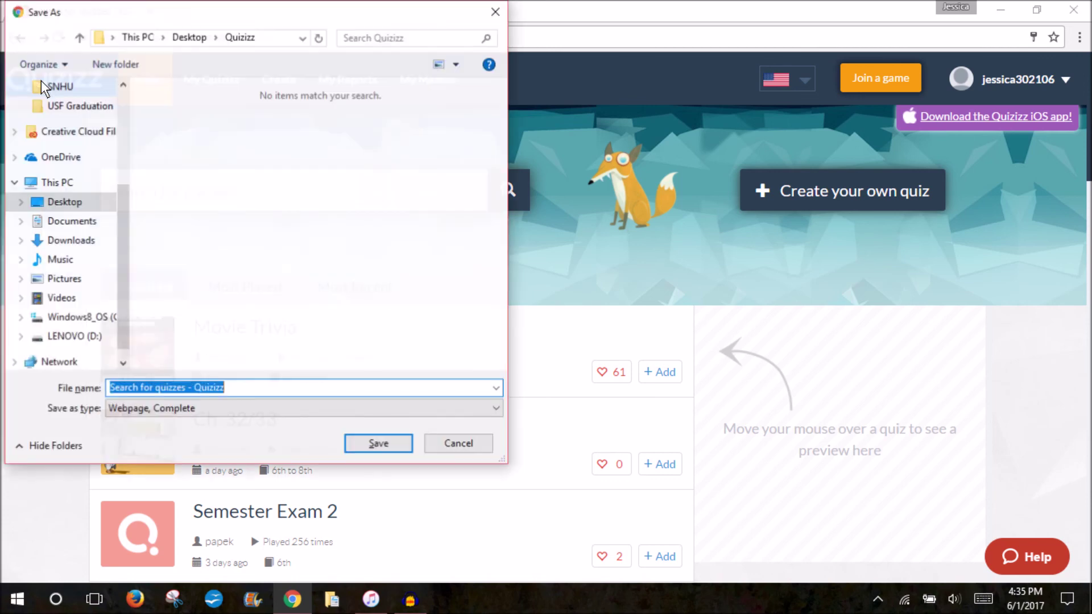